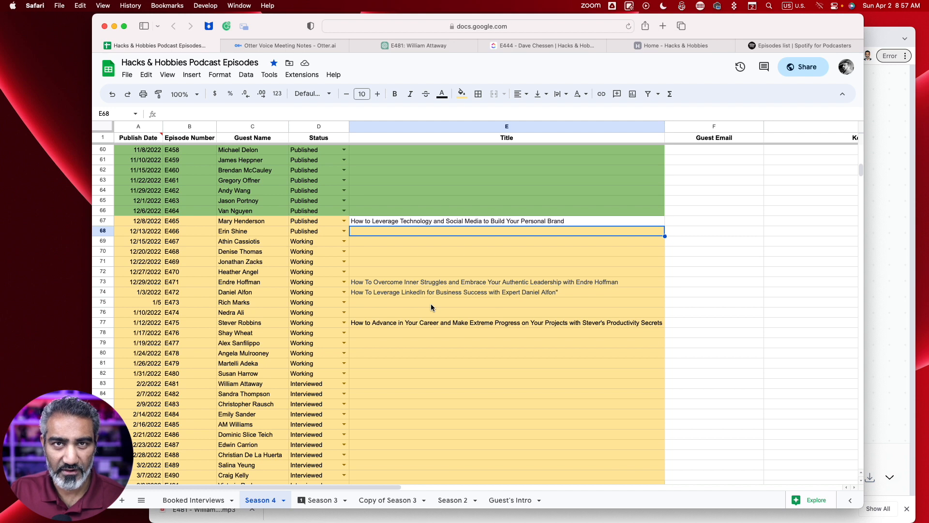
# Check the publish dates from row 67 in the episodes spreadsheet against the Spotify for Podcasters list
pyautogui.moveTo(148, 222); pyautogui.dragTo(312, 373)
pyautogui.click(379, 375)
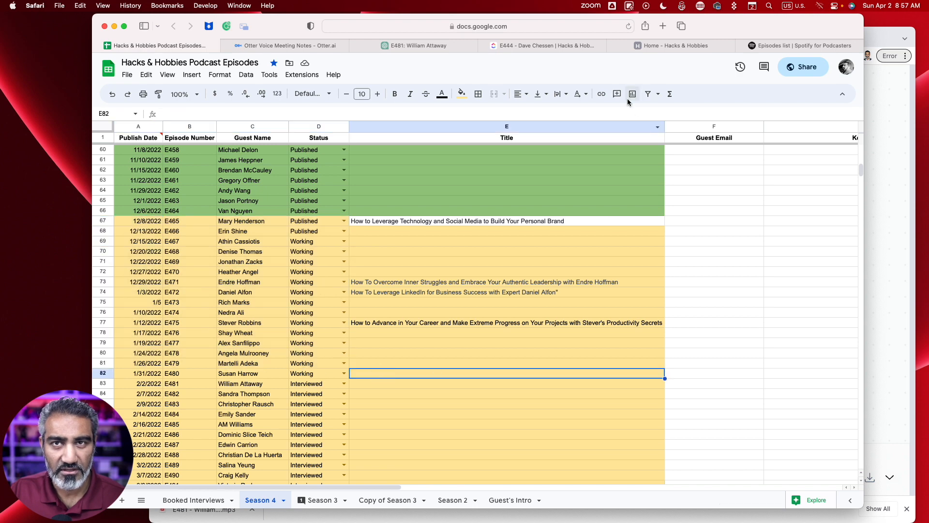
pyautogui.click(785, 48)
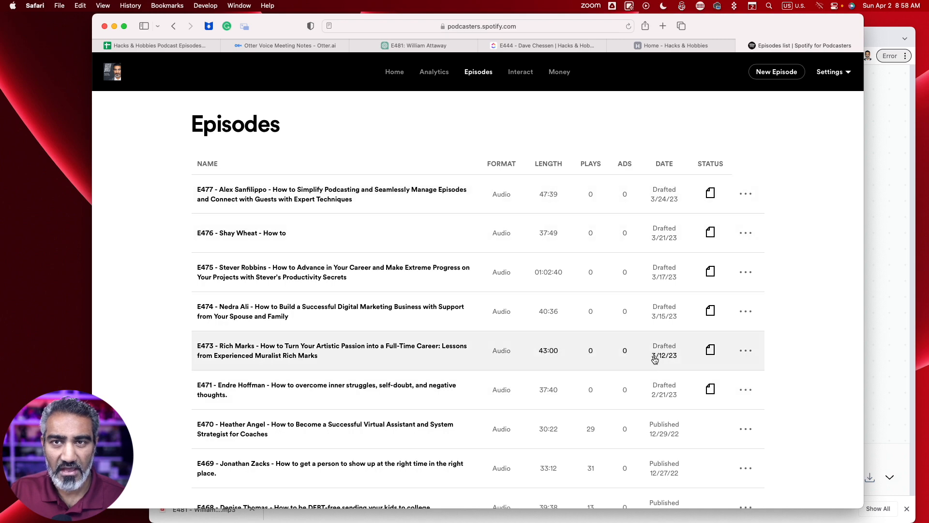
pyautogui.click(155, 45)
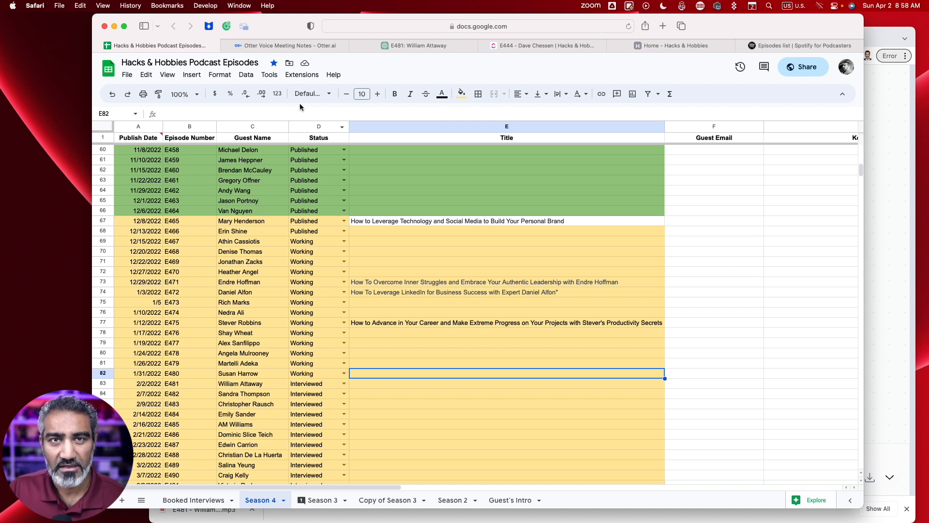
# Switch to the Otter.ai home page and zoom the page in
pyautogui.moveTo(325, 49)
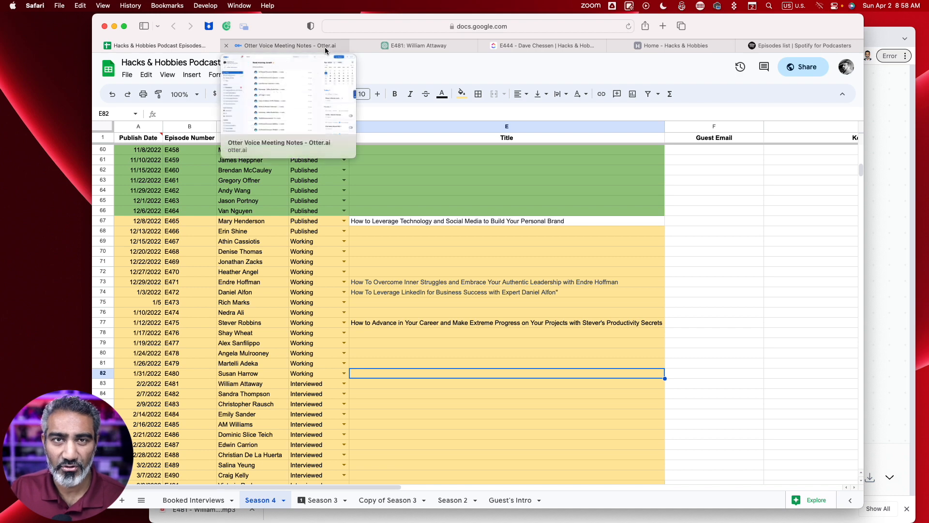
pyautogui.click(293, 48)
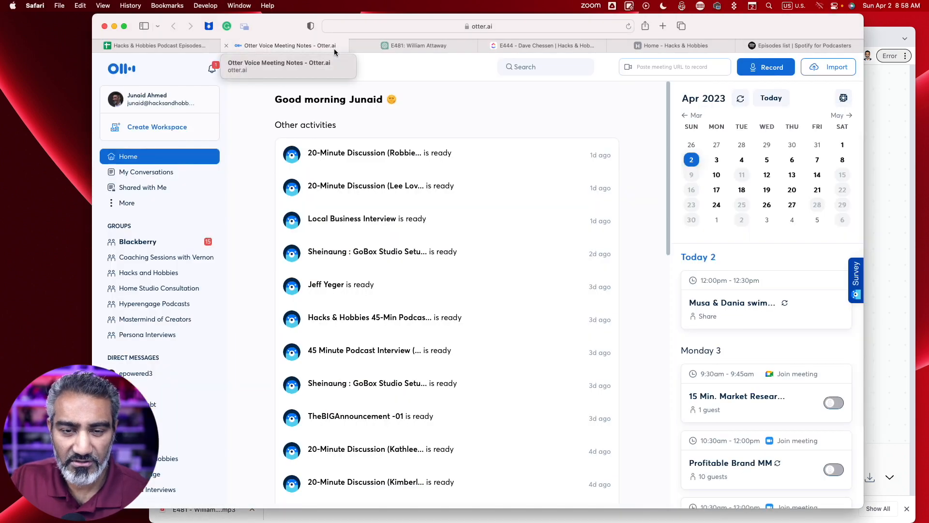
pyautogui.press('super+equal')
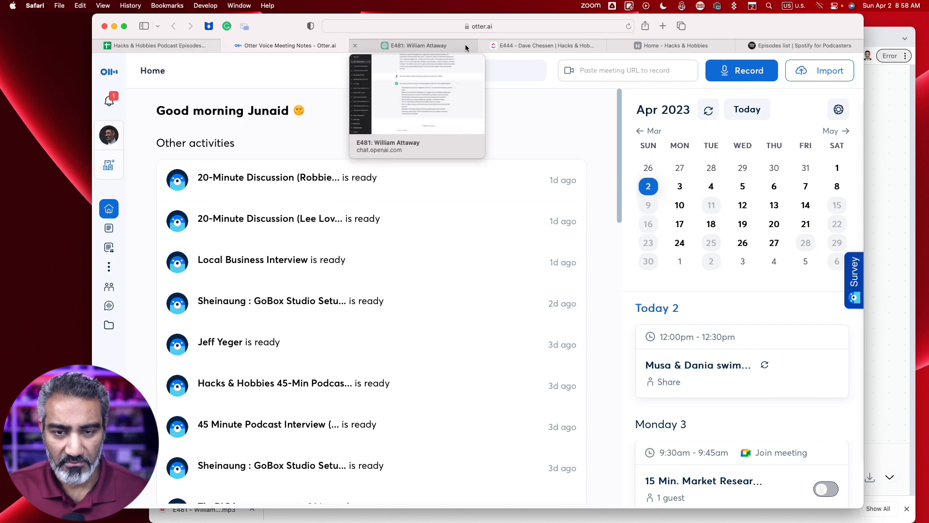
pyautogui.click(506, 46)
pyautogui.scroll(-10, 218, 252)
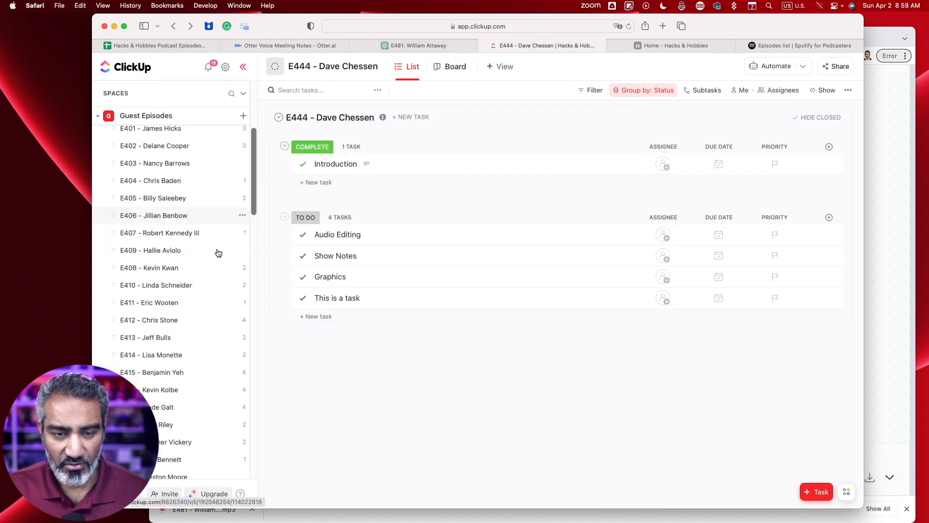
pyautogui.scroll(-15, 219, 252)
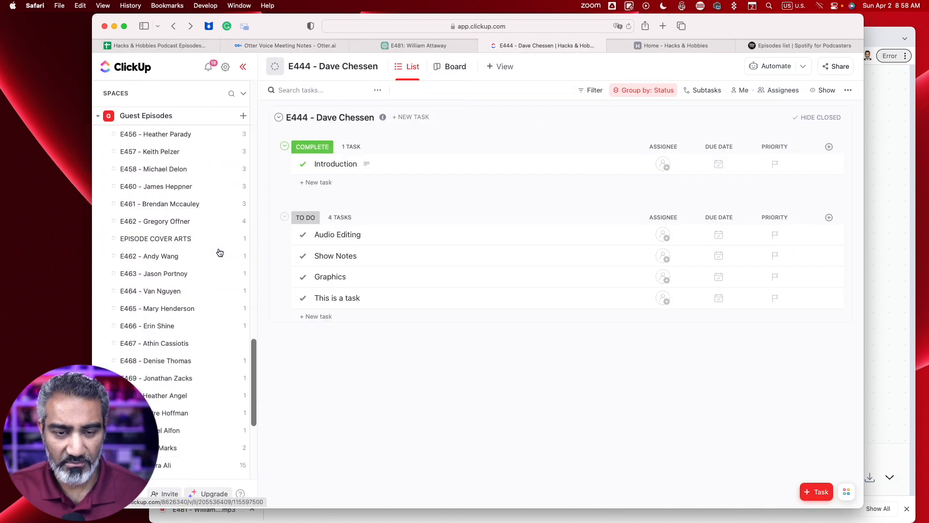
pyautogui.scroll(-4, 219, 252)
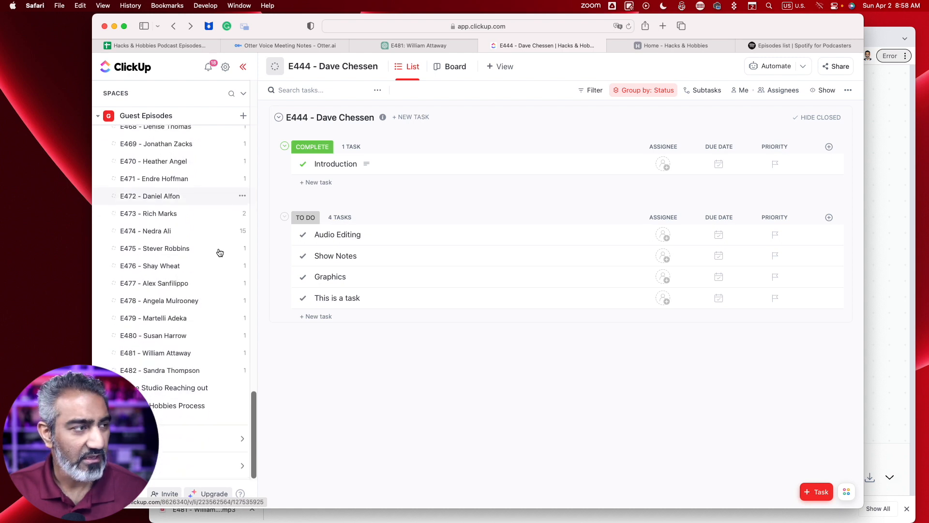
pyautogui.click(193, 373)
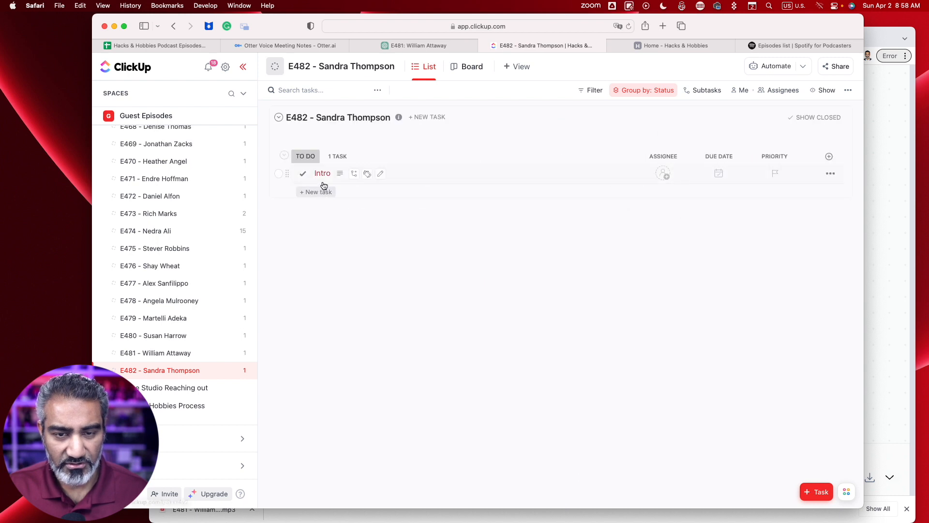
pyautogui.click(322, 173)
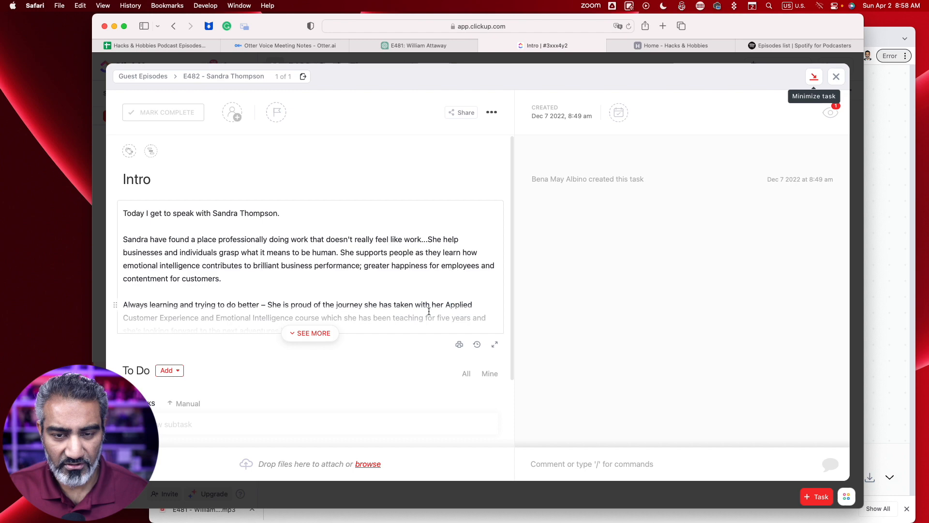
pyautogui.click(494, 344)
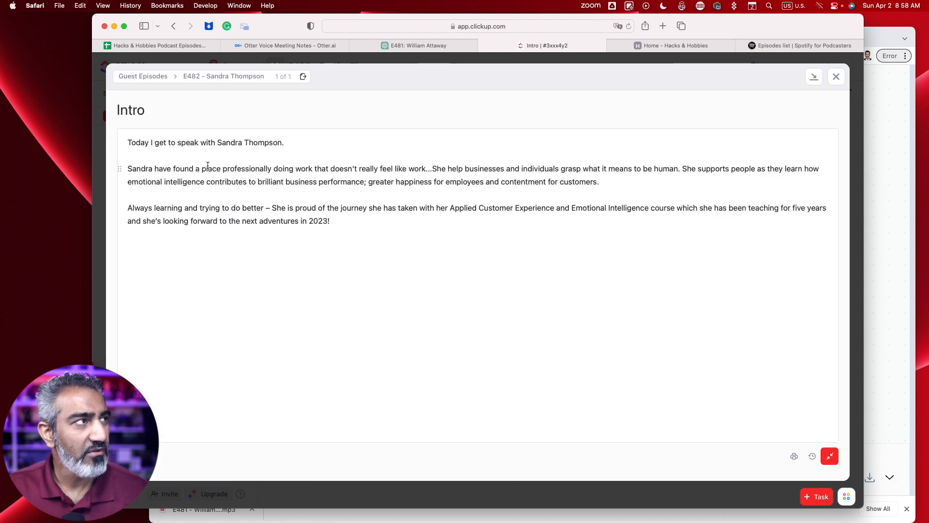
# Review the intro's second and third paragraphs and bring the 2. Upcoming Finder window forward
pyautogui.moveTo(254, 151); pyautogui.dragTo(388, 266)
pyautogui.click(390, 266)
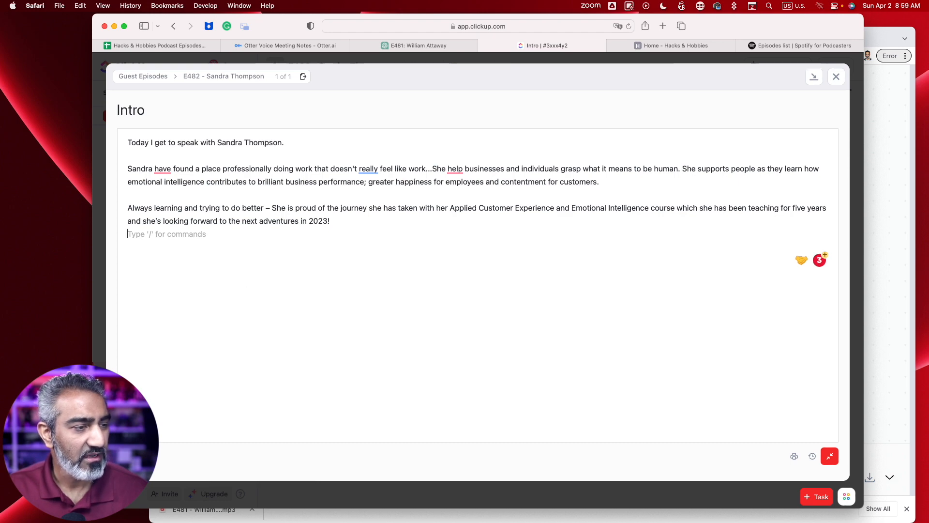
pyautogui.moveTo(0, 291); pyautogui.dragTo(363, 132)
# Collapse the E481 - William Attaway folder and expand 0 - Pending - Intro Recorded
pyautogui.click(333, 207)
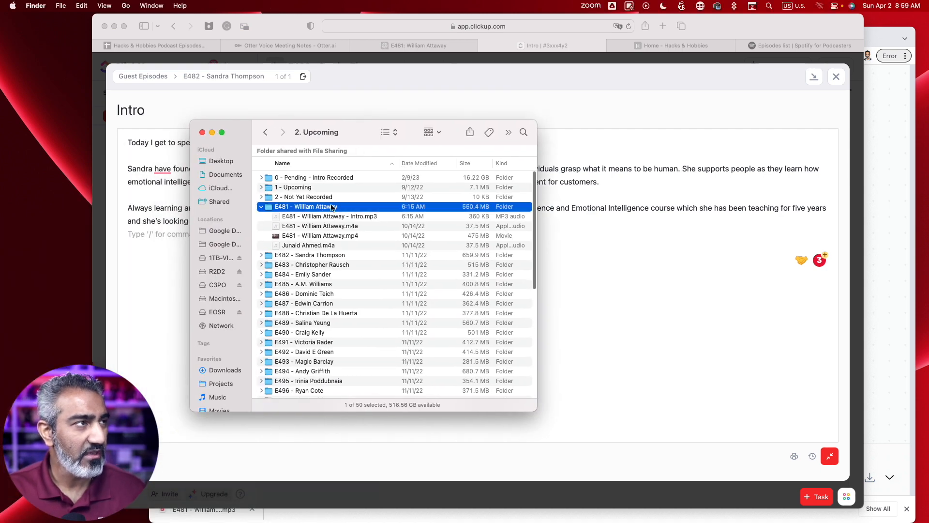
pyautogui.press('Left')
pyautogui.press('Up')
pyautogui.press('Up')
pyautogui.press('Up')
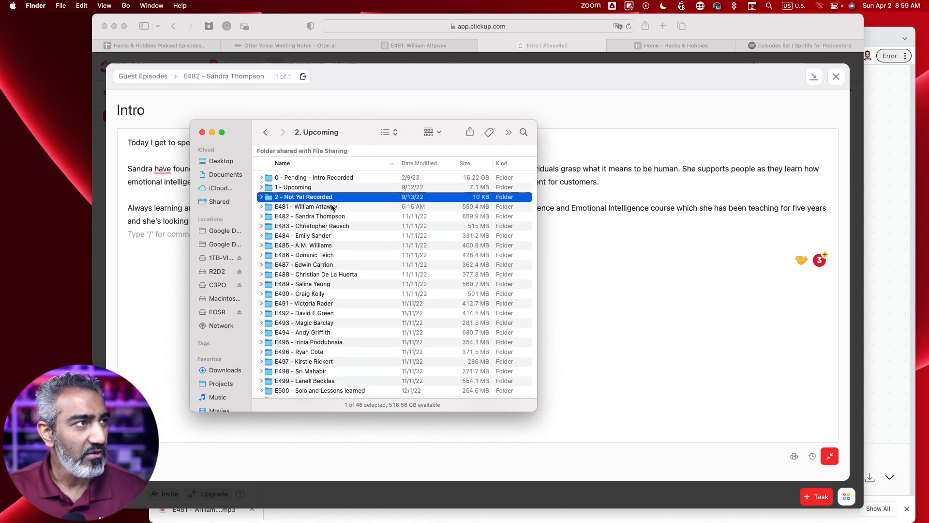
pyautogui.press('Right')
pyautogui.scroll(-15, 332, 207)
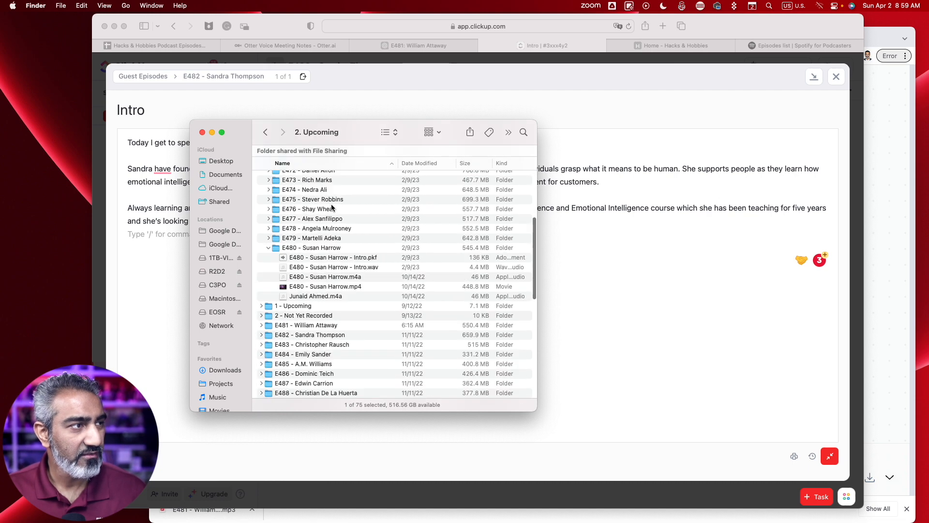
pyautogui.scroll(4, 337, 213)
pyautogui.click(336, 230)
pyautogui.press('Left')
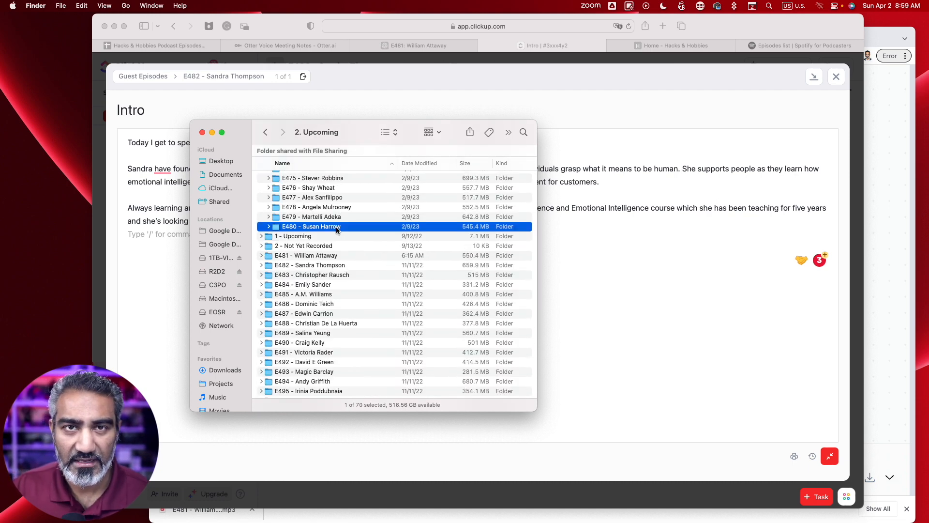
pyautogui.press('Left')
pyautogui.press('Left')
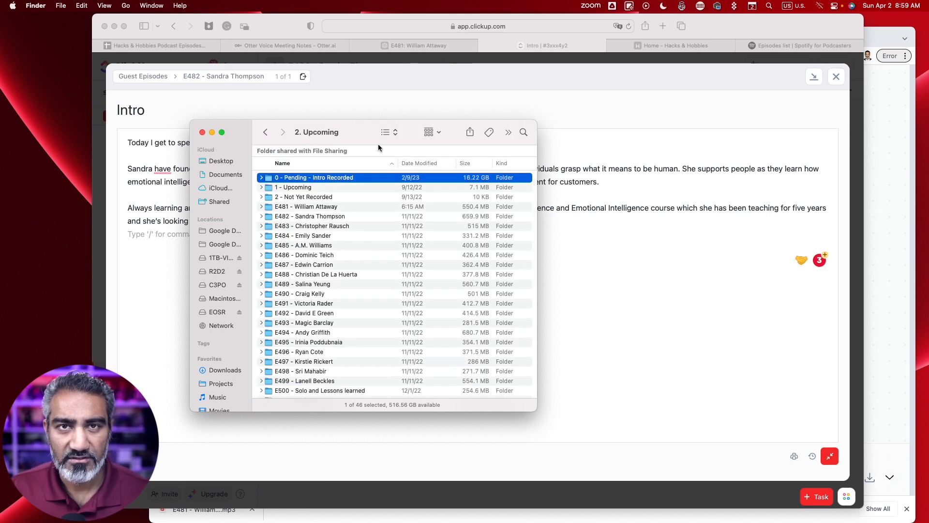
pyautogui.moveTo(348, 139); pyautogui.dragTo(220, 186)
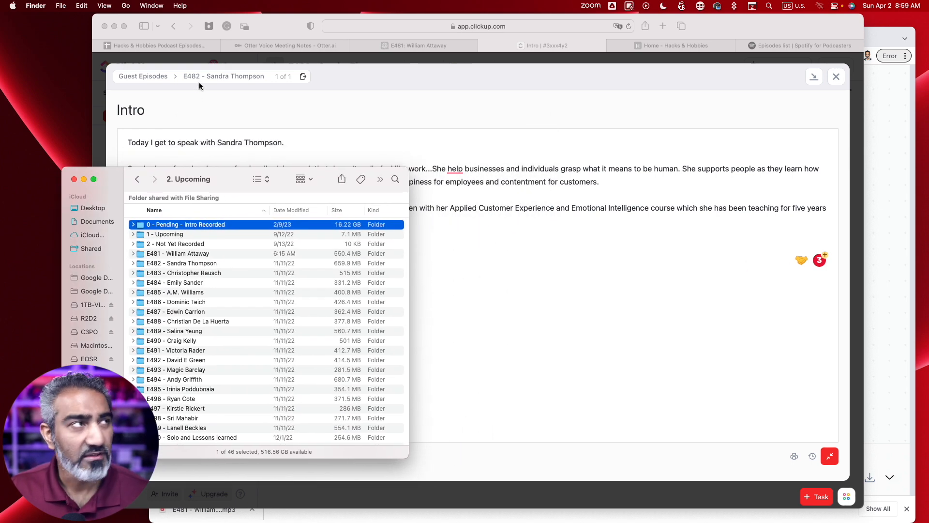
pyautogui.click(779, 156)
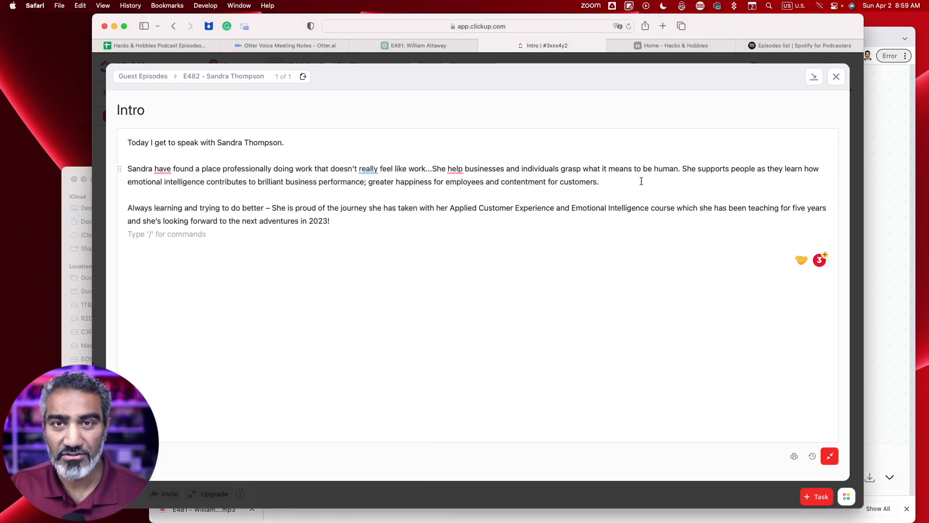
# Close the E482 Intro and open E481 - William Attaway's Intro description in full screen
pyautogui.click(835, 77)
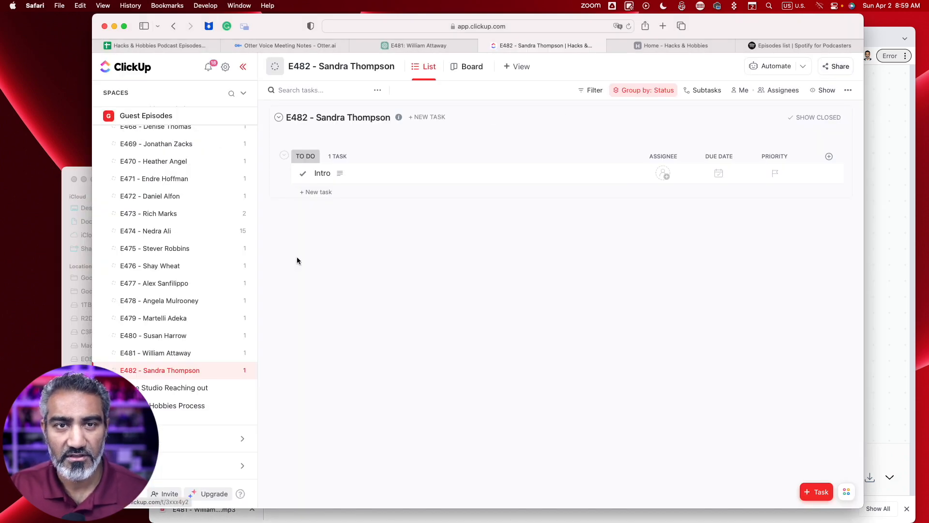
pyautogui.click(156, 355)
pyautogui.click(321, 174)
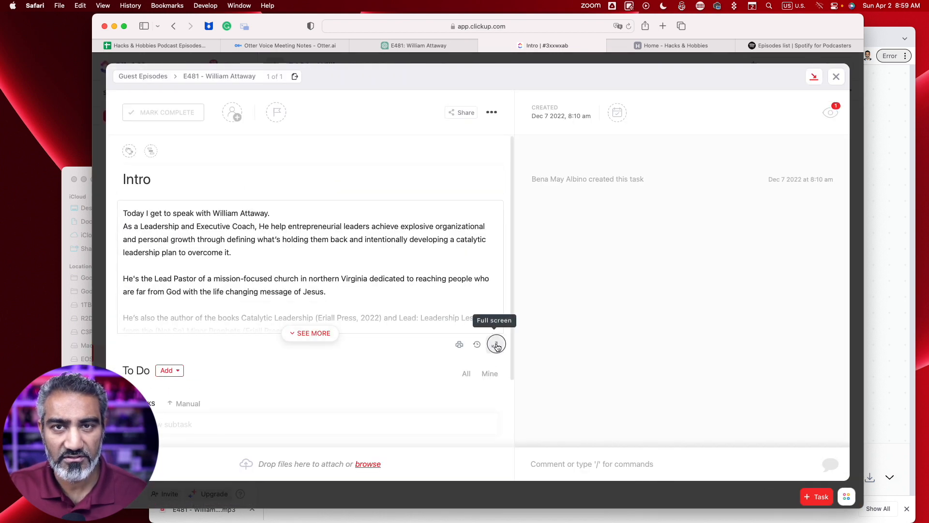
pyautogui.click(494, 344)
# Accept Grammarly's fix changing "through defining" to "by defining" in the intro
pyautogui.moveTo(695, 220); pyautogui.dragTo(116, 142)
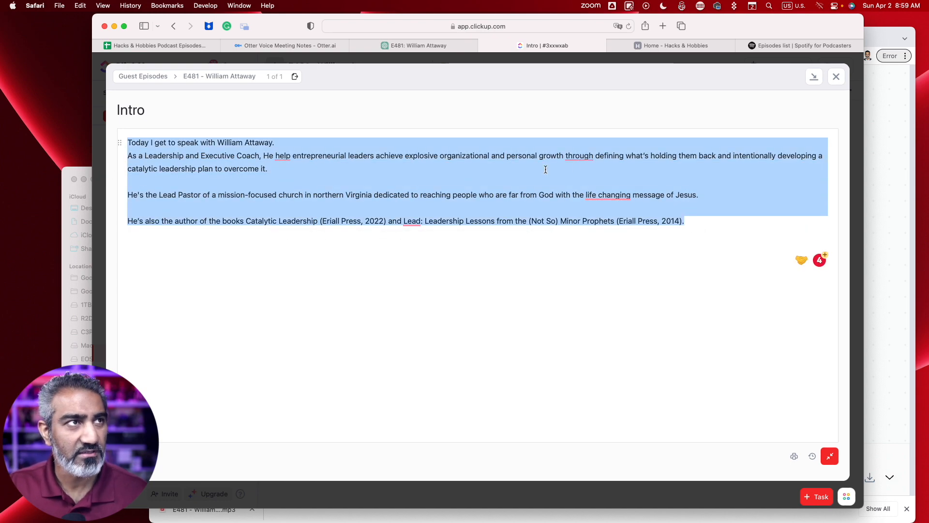
pyautogui.click(586, 156)
pyautogui.click(571, 185)
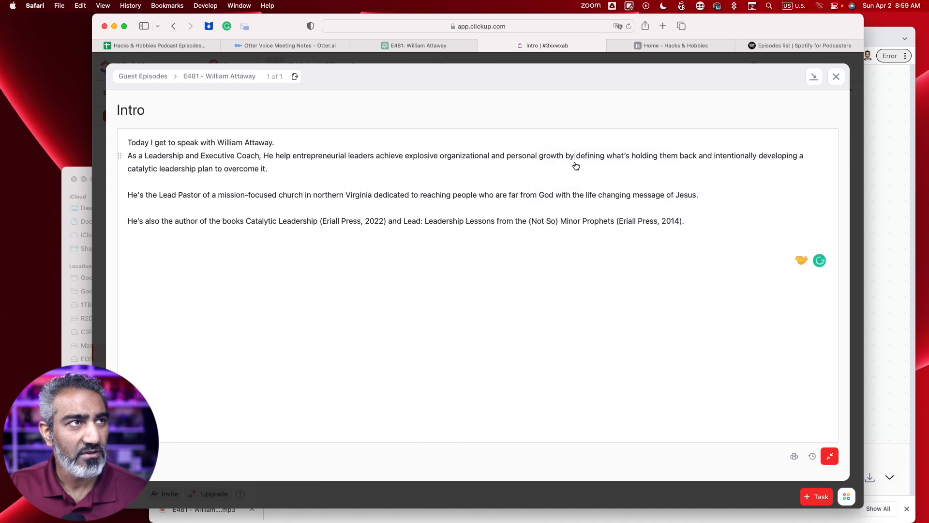
pyautogui.click(414, 267)
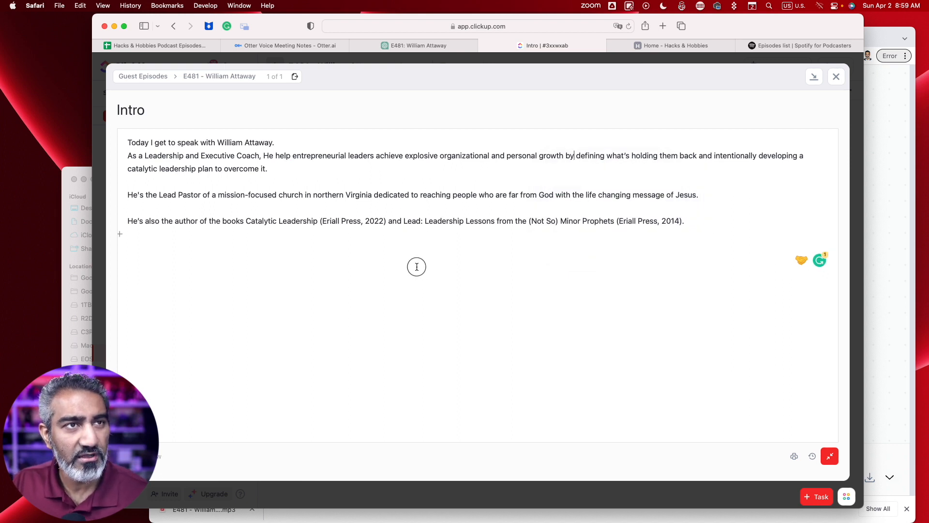
pyautogui.click(701, 224)
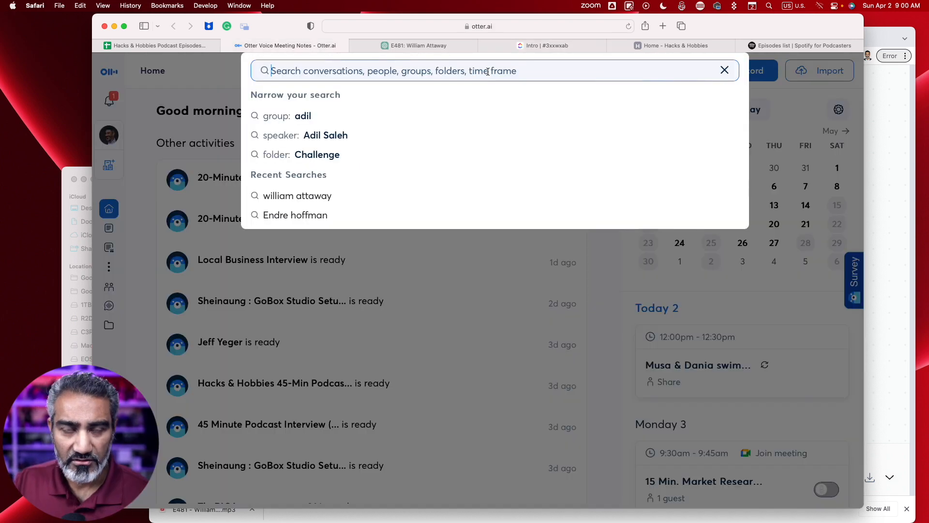
# Search Otter for "william attaway" and open the 45 Minute Podcast Interview transcript
pyautogui.write('william a')
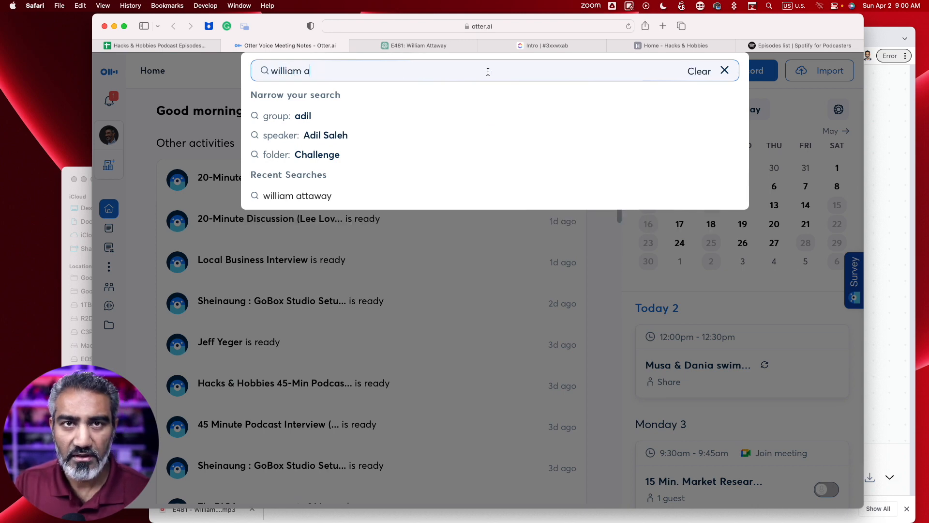
pyautogui.write('ttaway')
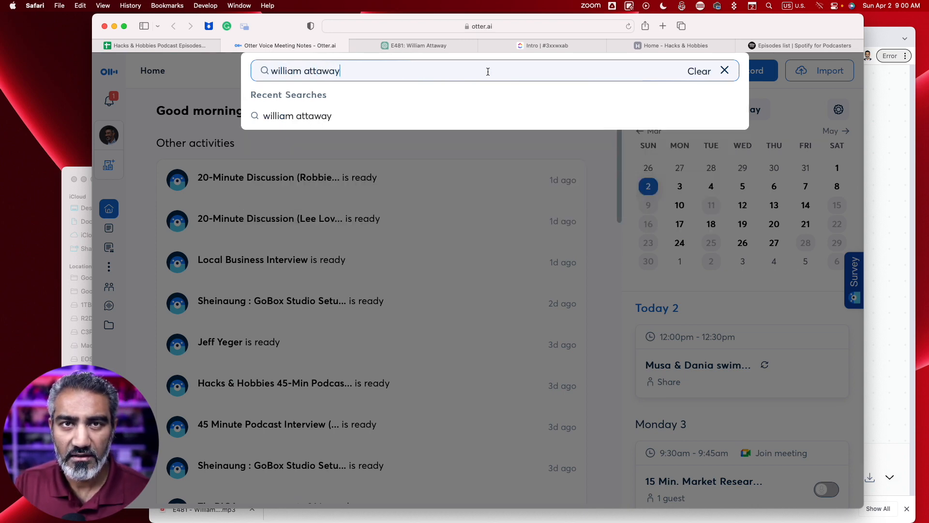
pyautogui.press('Return')
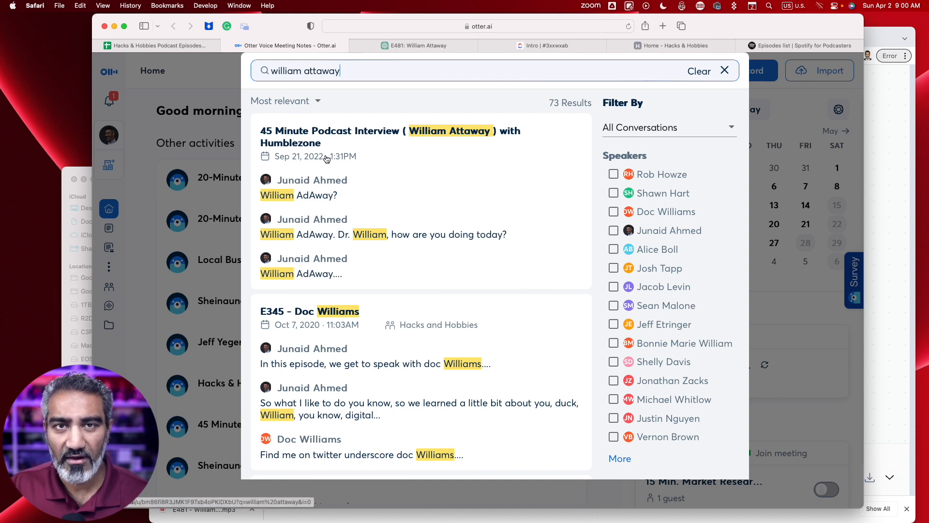
pyautogui.click(378, 133)
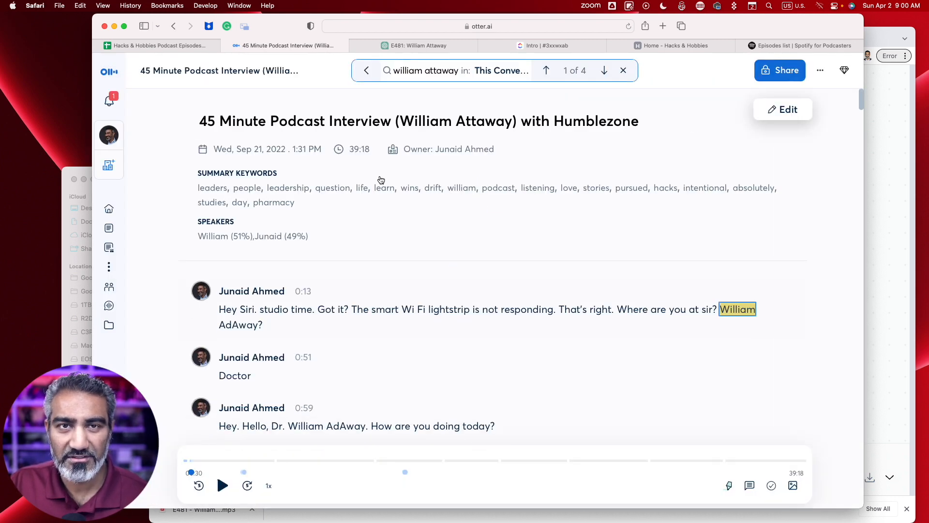
# Select the episode's welcome-back line and opening exchange in the transcript
pyautogui.scroll(-2, 306, 236)
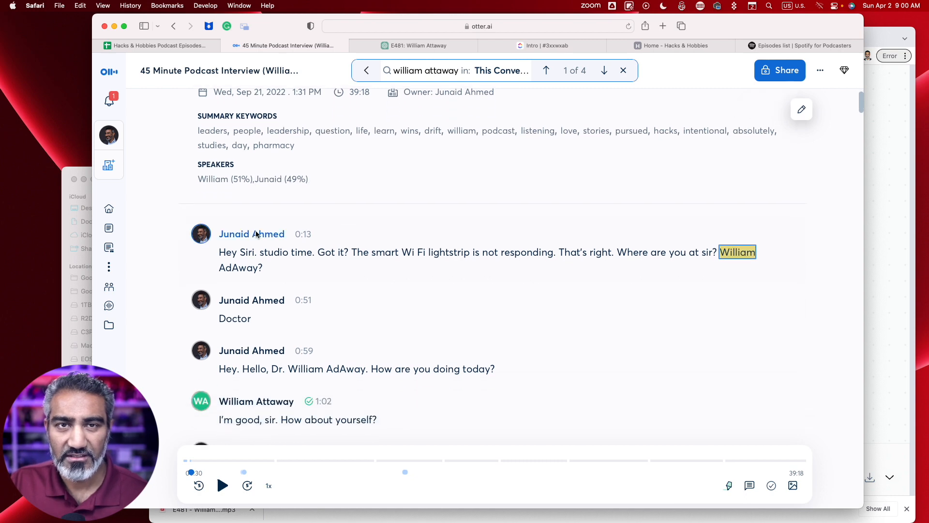
pyautogui.scroll(-6, 228, 232)
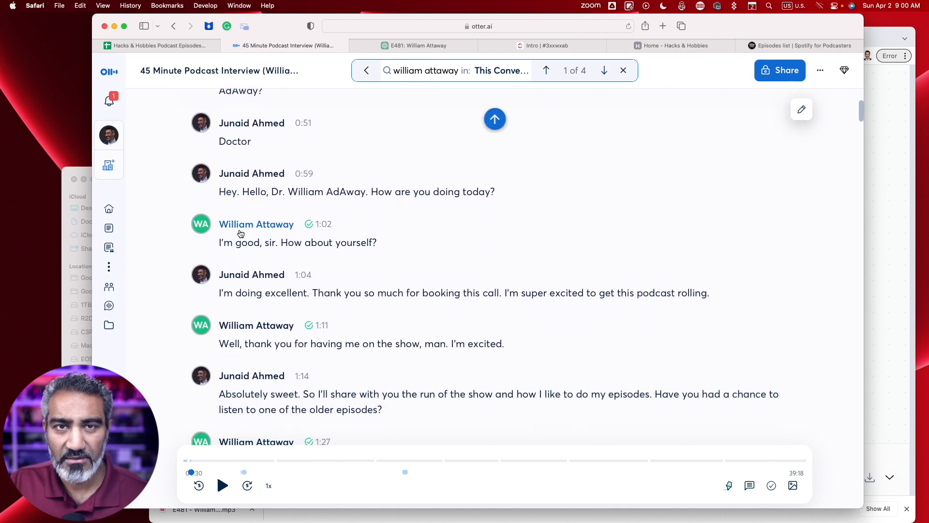
pyautogui.scroll(-12, 270, 281)
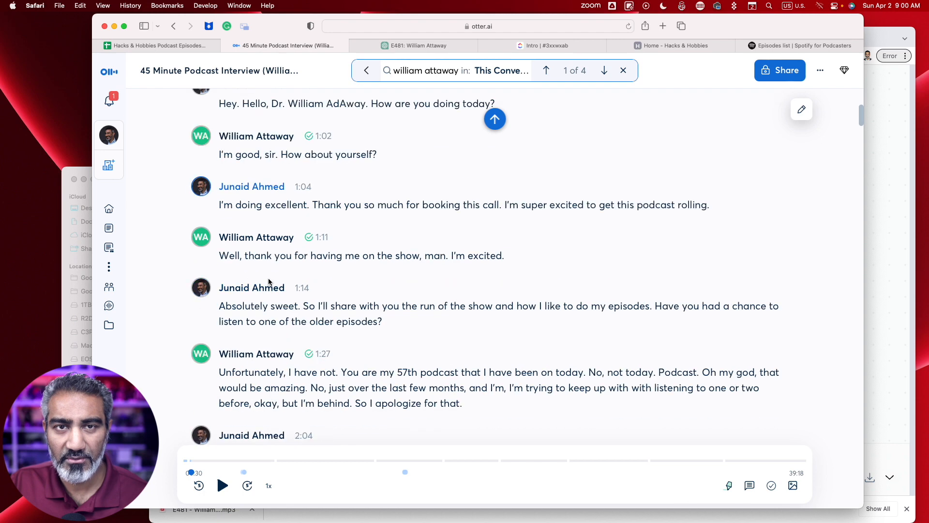
pyautogui.scroll(-10, 269, 276)
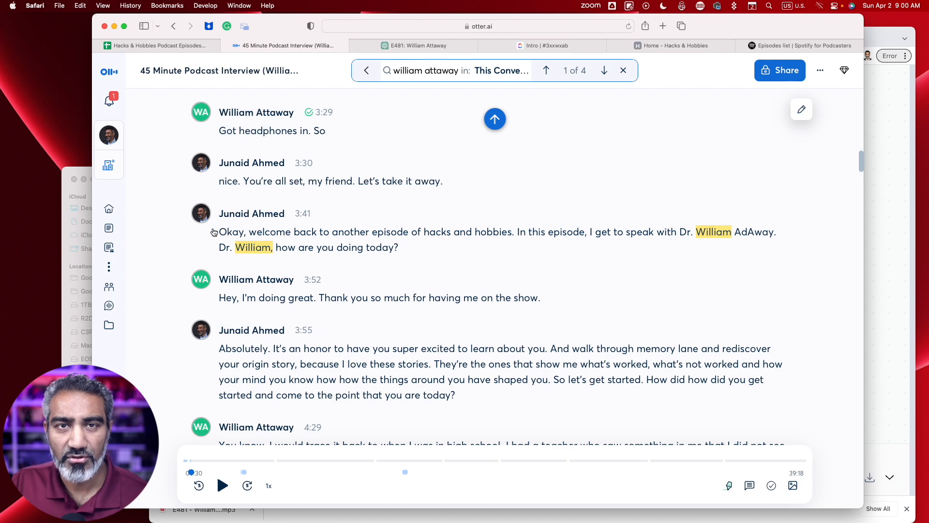
pyautogui.moveTo(219, 232); pyautogui.dragTo(516, 235)
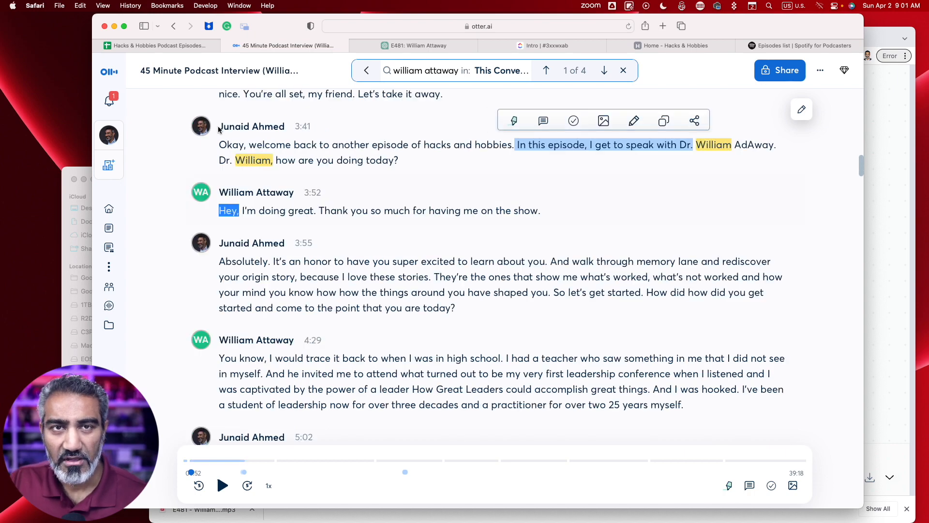
pyautogui.moveTo(221, 136); pyautogui.dragTo(351, 276)
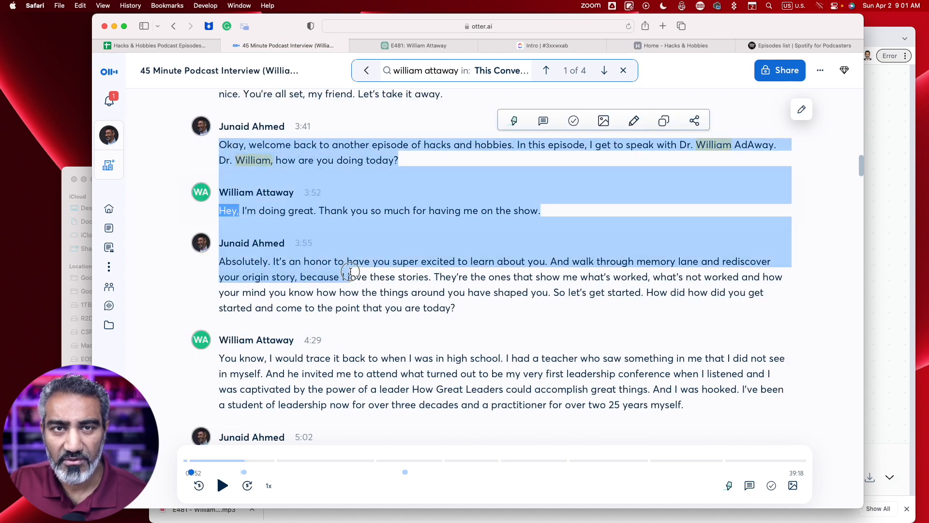
# Select William's whole paragraph about his formal training further down the transcript
pyautogui.scroll(-5, 351, 276)
pyautogui.scroll(-5, 352, 275)
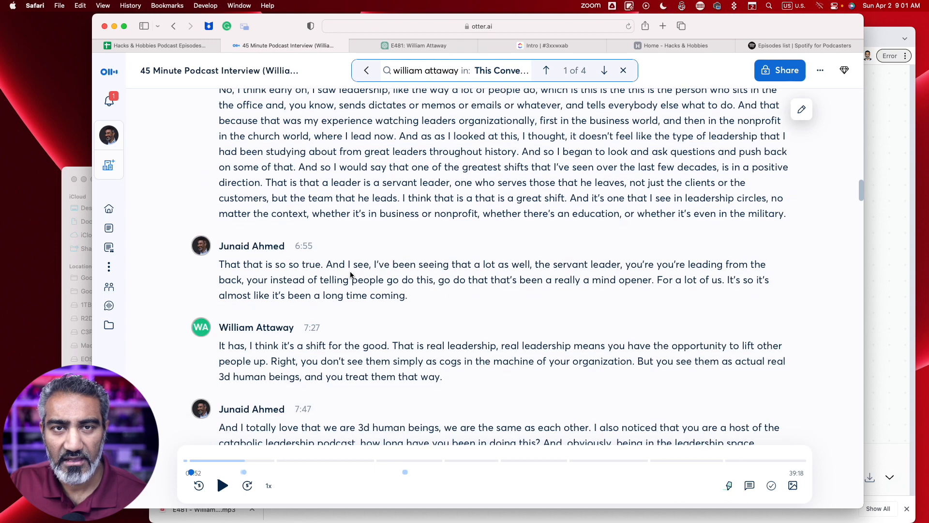
pyautogui.scroll(-5, 350, 274)
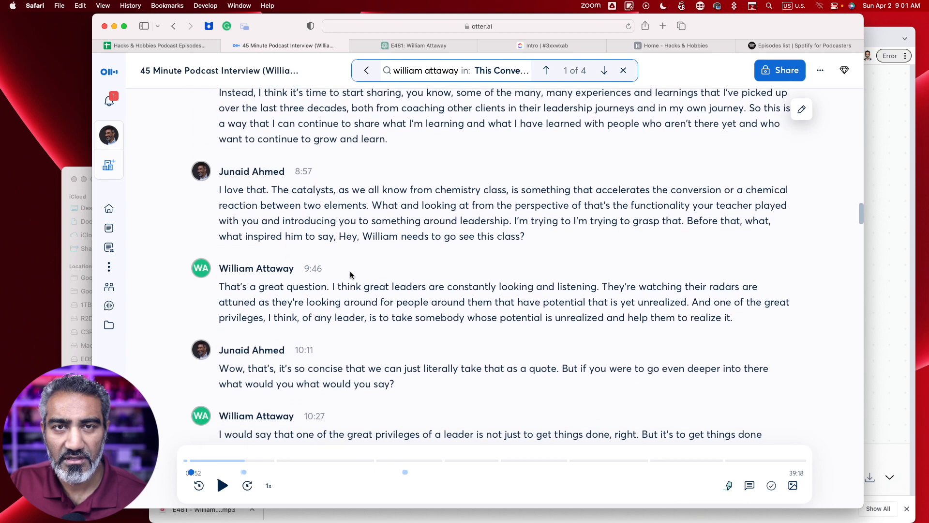
pyautogui.scroll(-6, 351, 274)
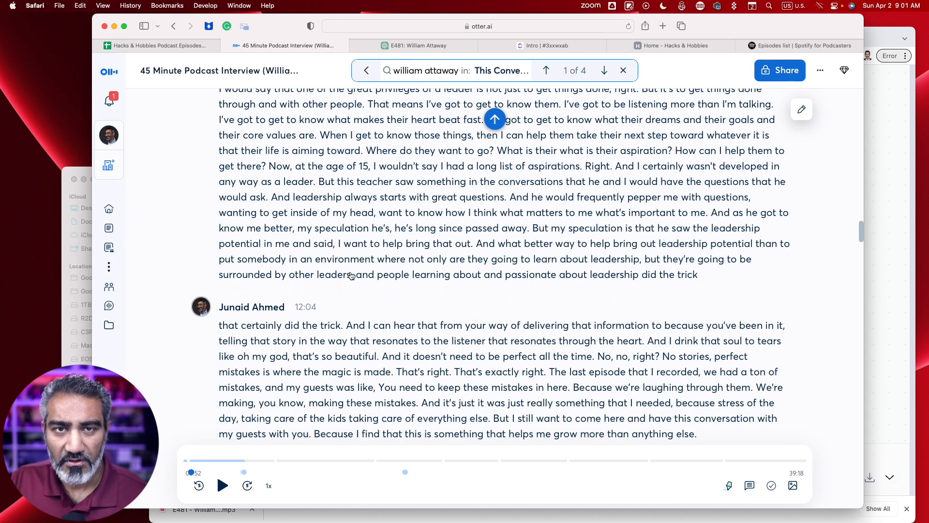
pyautogui.scroll(-5, 351, 275)
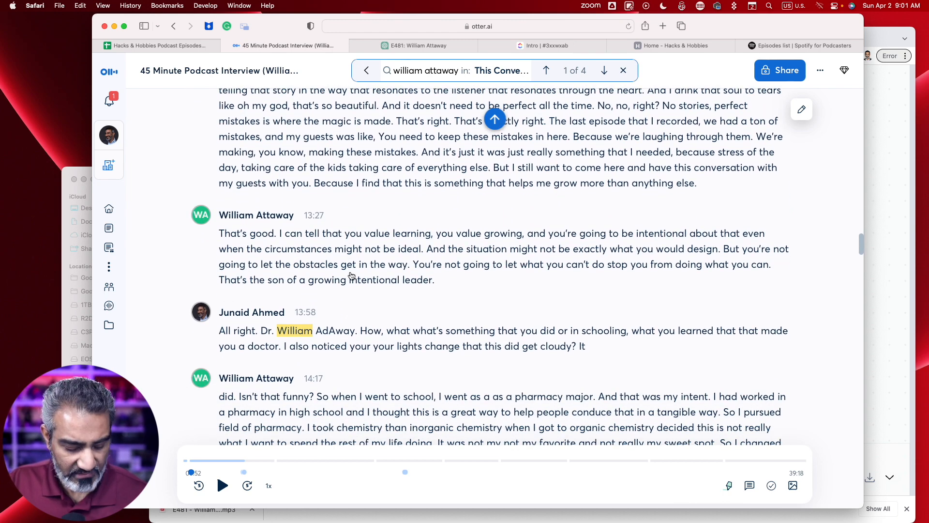
pyautogui.scroll(-6, 351, 276)
pyautogui.tripleClick(304, 285)
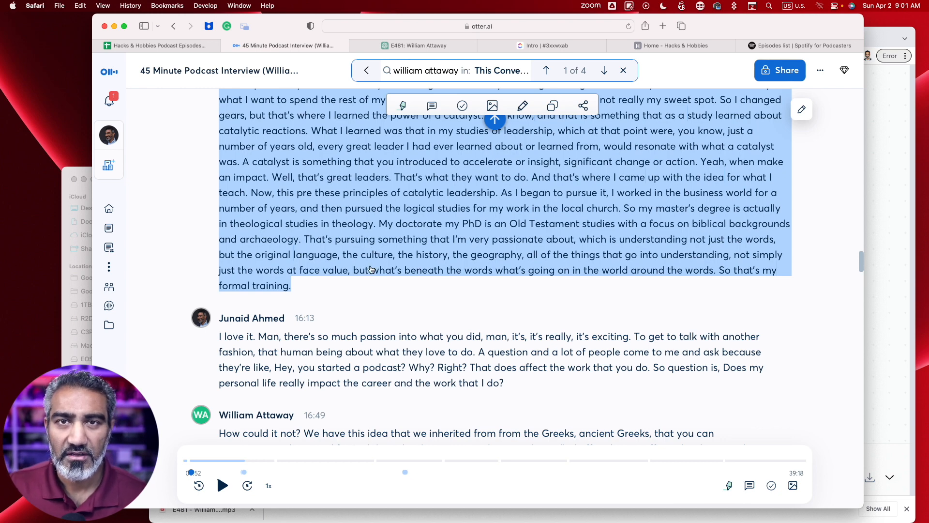
pyautogui.scroll(20, 371, 270)
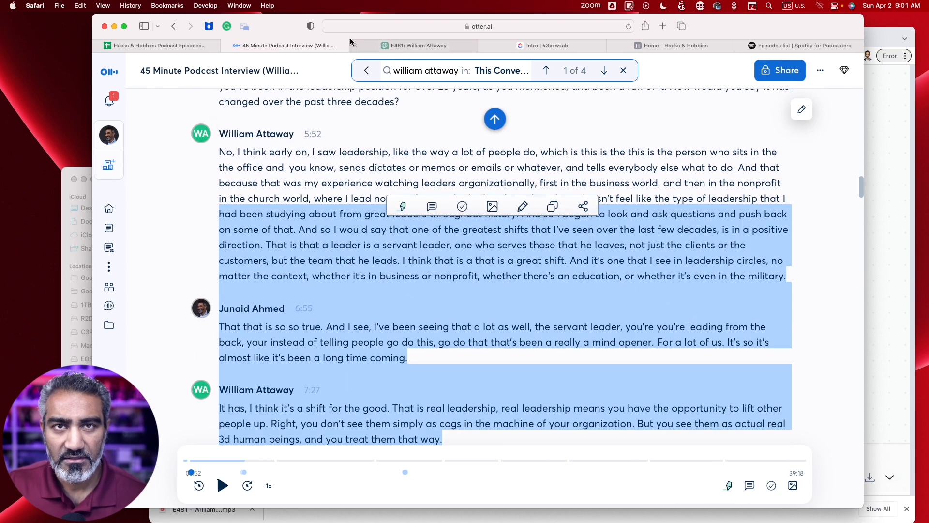
# Open the E481: William Attaway chat and review the prompt requesting a podcast intro
pyautogui.click(418, 46)
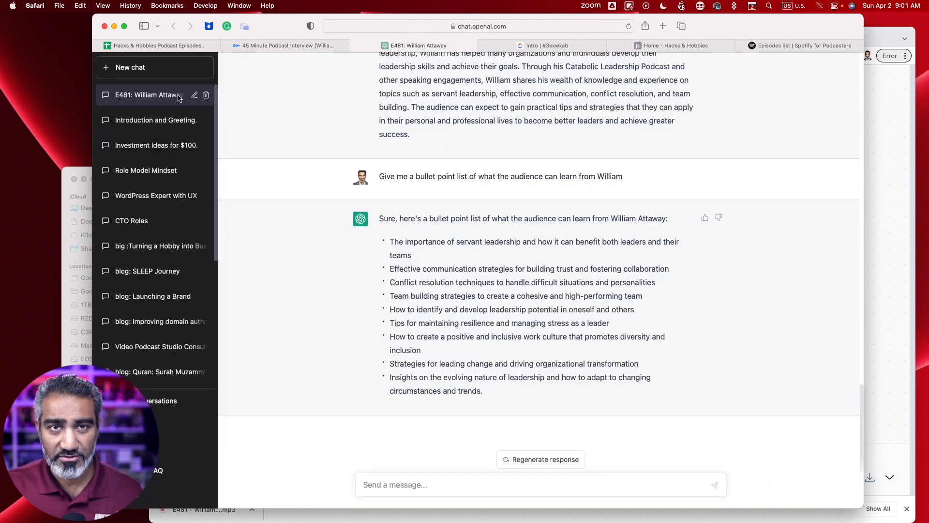
pyautogui.scroll(20, 465, 239)
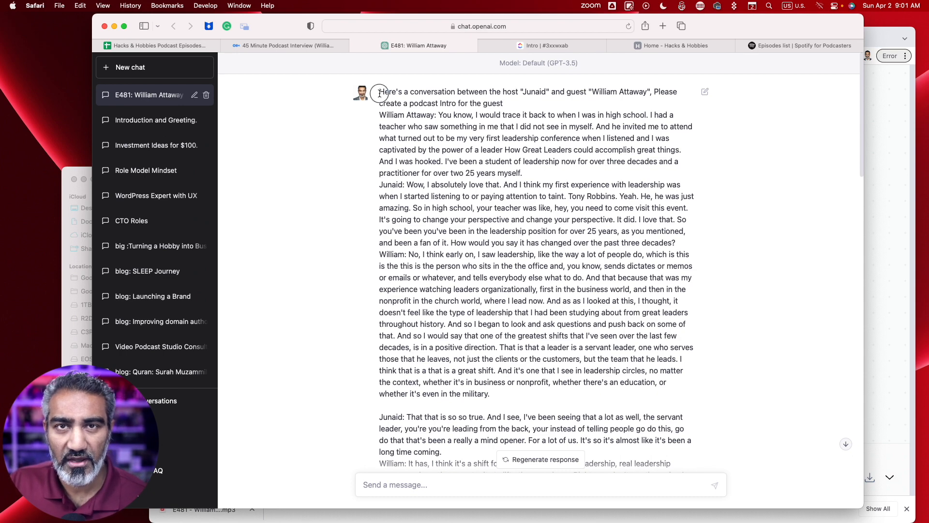
pyautogui.moveTo(379, 93); pyautogui.dragTo(599, 115)
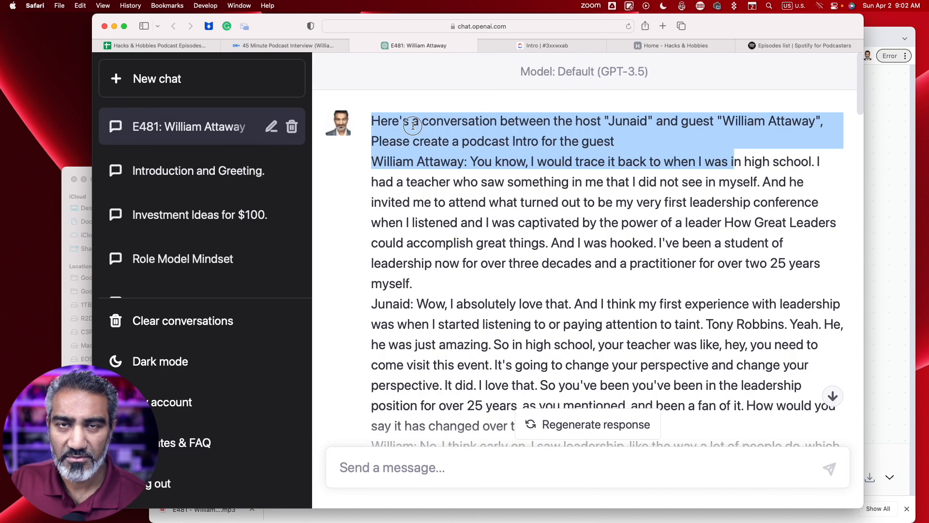
pyautogui.click(412, 126)
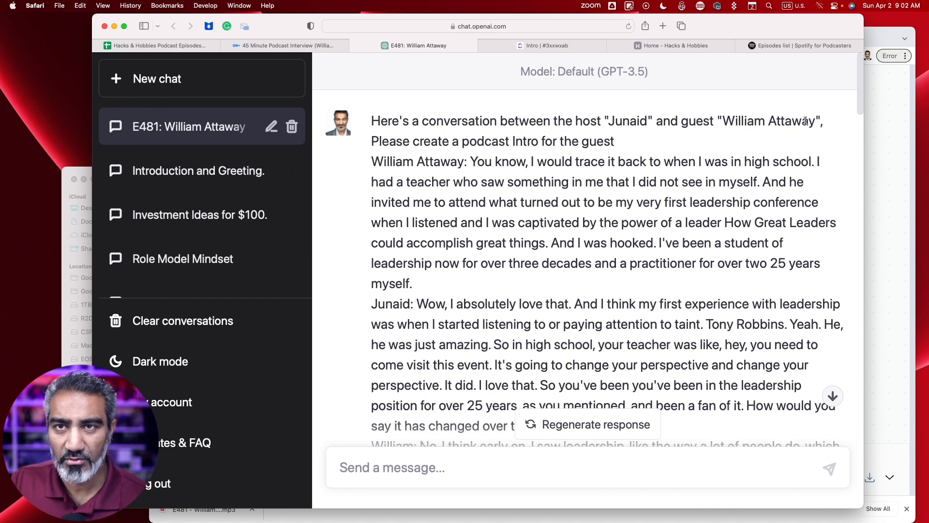
pyautogui.moveTo(368, 142); pyautogui.dragTo(375, 121)
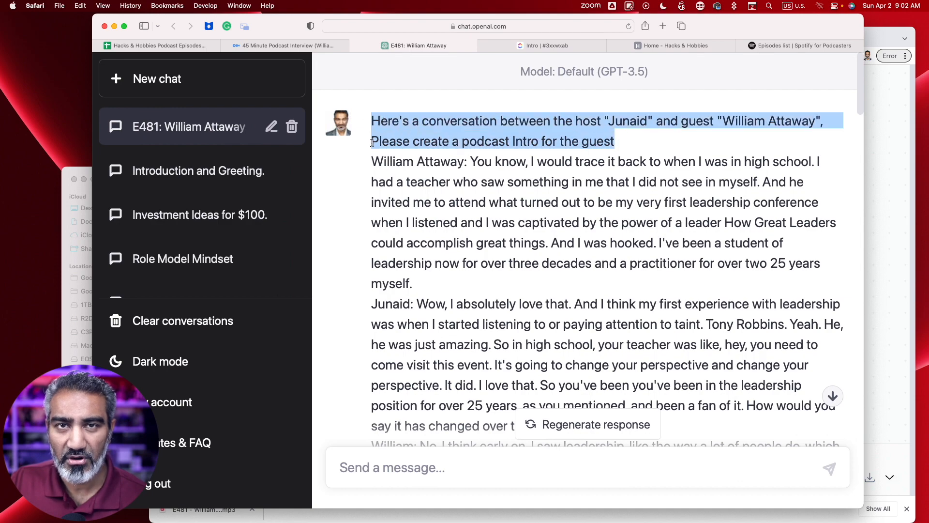
pyautogui.moveTo(371, 161); pyautogui.dragTo(387, 245)
# Scroll down to ChatGPT's "Introducing William Attaway" reply
pyautogui.scroll(-5, 386, 250)
pyautogui.scroll(-20, 386, 249)
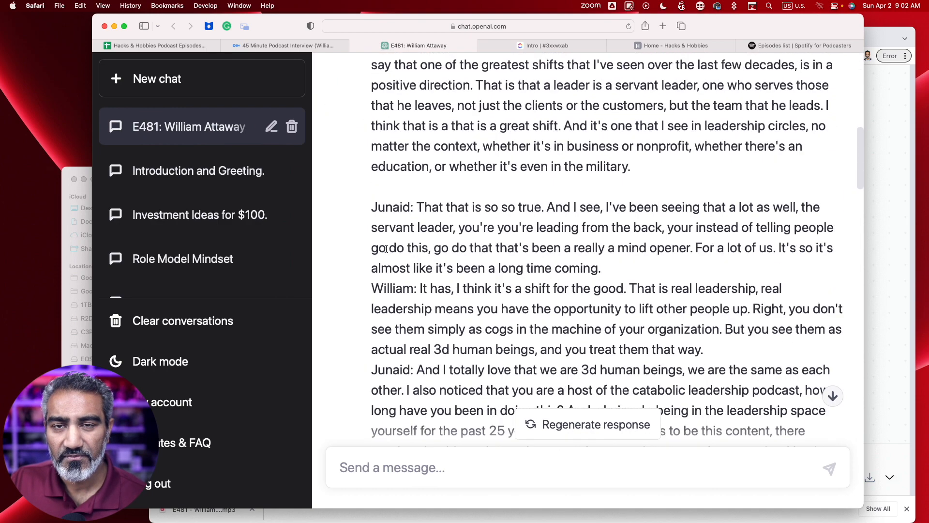
pyautogui.scroll(-20, 386, 249)
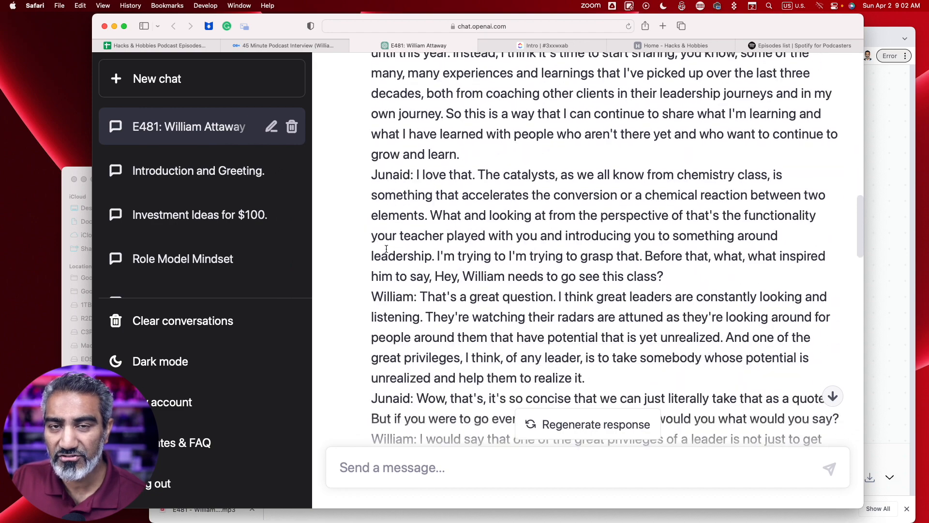
pyautogui.scroll(-10, 386, 249)
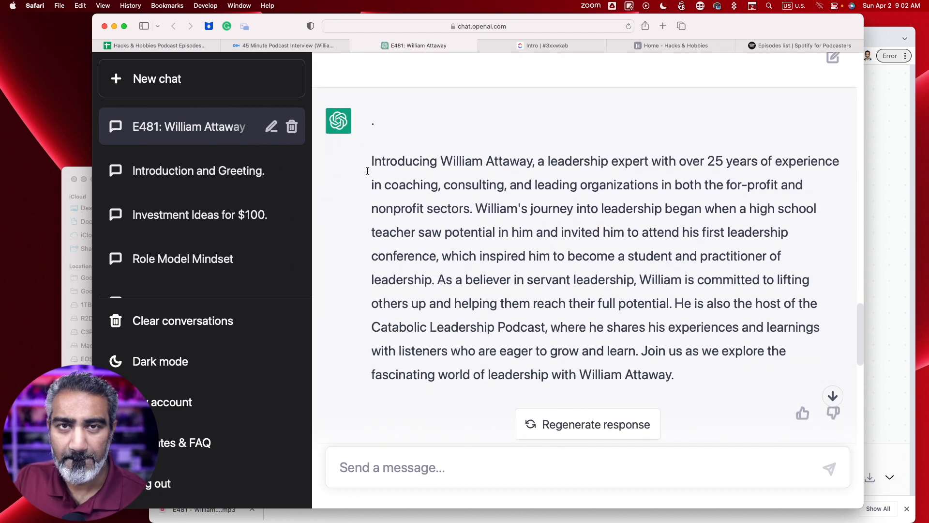
# Look over the generated intro text by selecting parts of it
pyautogui.moveTo(369, 160); pyautogui.dragTo(541, 164)
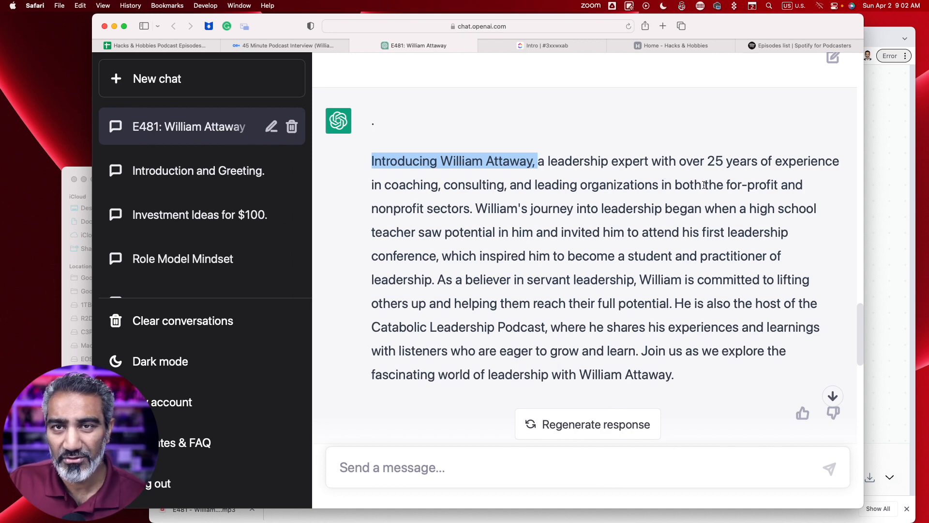
pyautogui.moveTo(704, 184); pyautogui.dragTo(806, 208)
pyautogui.moveTo(376, 120); pyautogui.dragTo(715, 373)
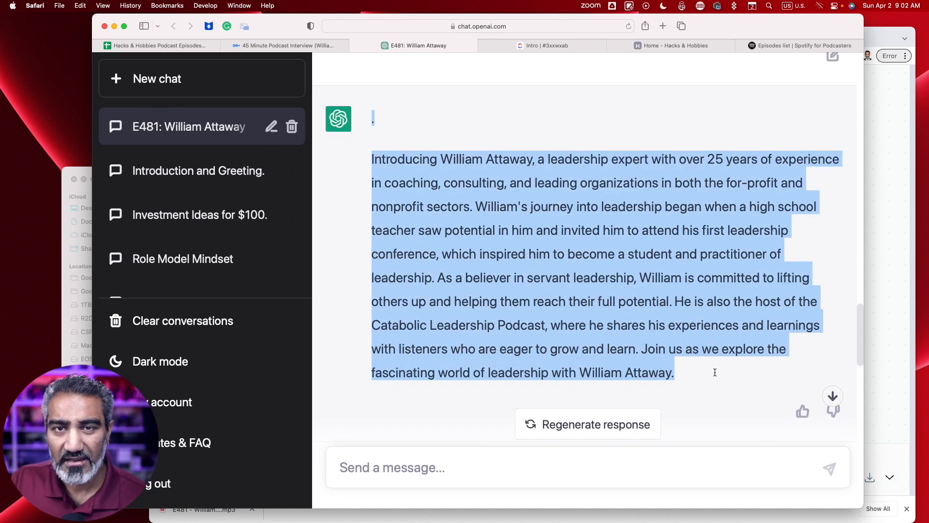
pyautogui.click(668, 359)
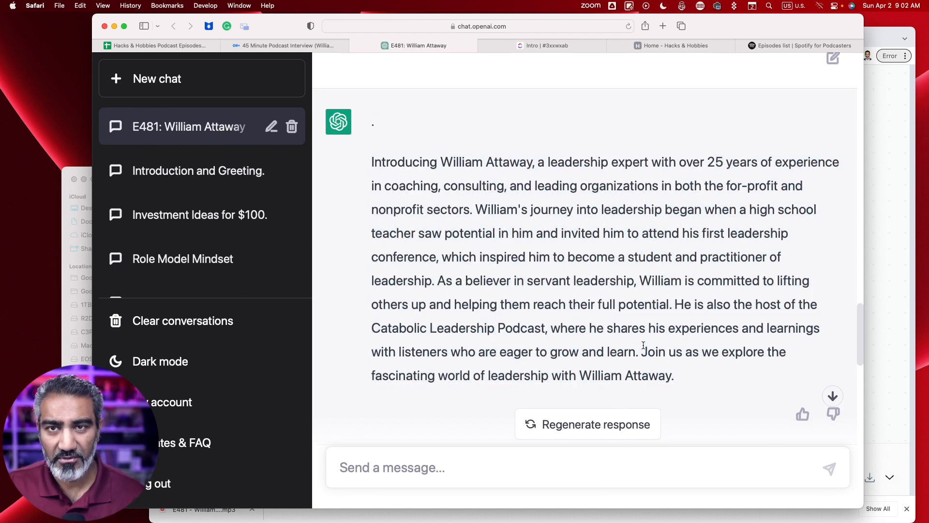
# Copy the whole intro response paragraph and go to the ClickUp Intro page
pyautogui.moveTo(667, 376); pyautogui.dragTo(367, 169)
pyautogui.rightClick(386, 171)
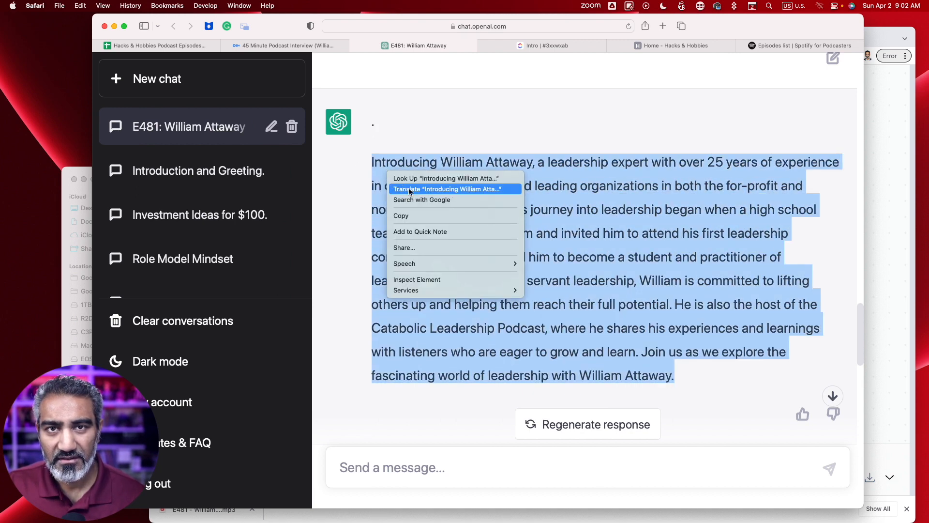
pyautogui.click(426, 215)
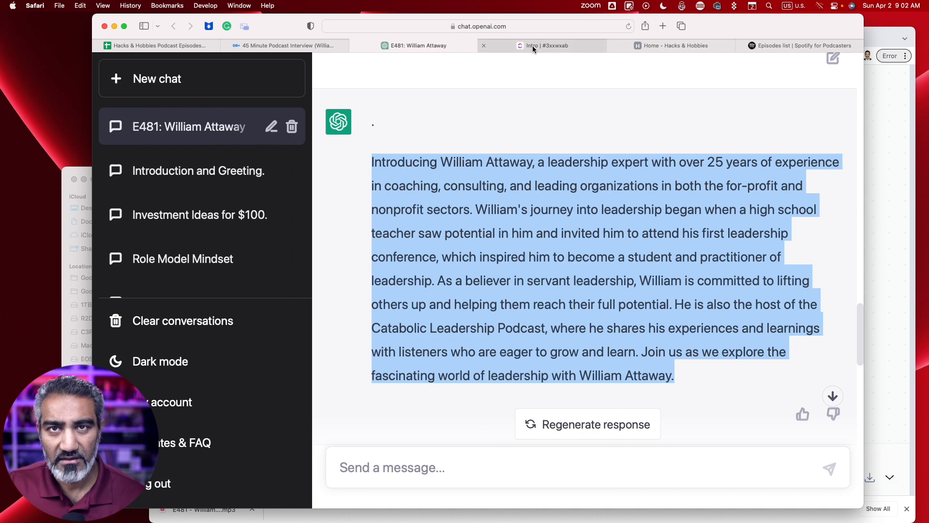
pyautogui.click(532, 46)
# Add a "Recorded Intro:" heading below the guest notes and paste the ChatGPT intro under it
pyautogui.click(721, 232)
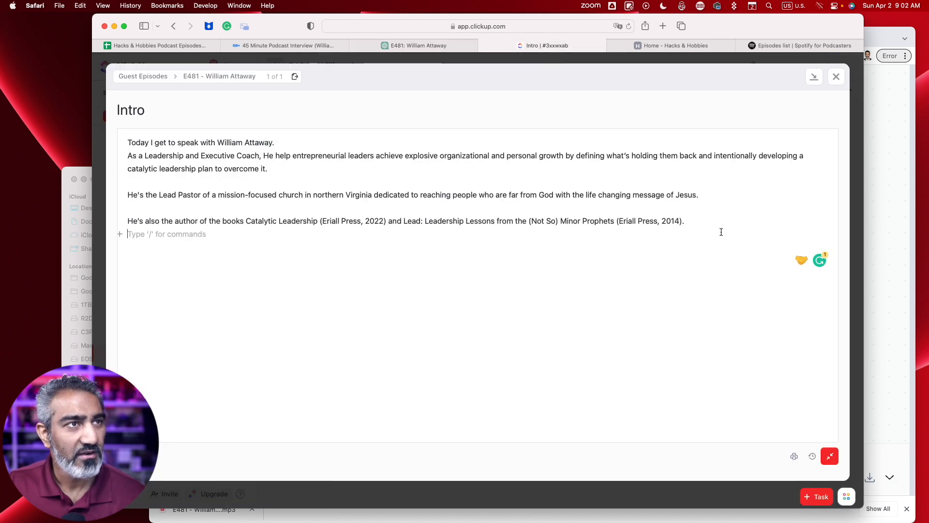
pyautogui.press('Return')
pyautogui.write('Reco')
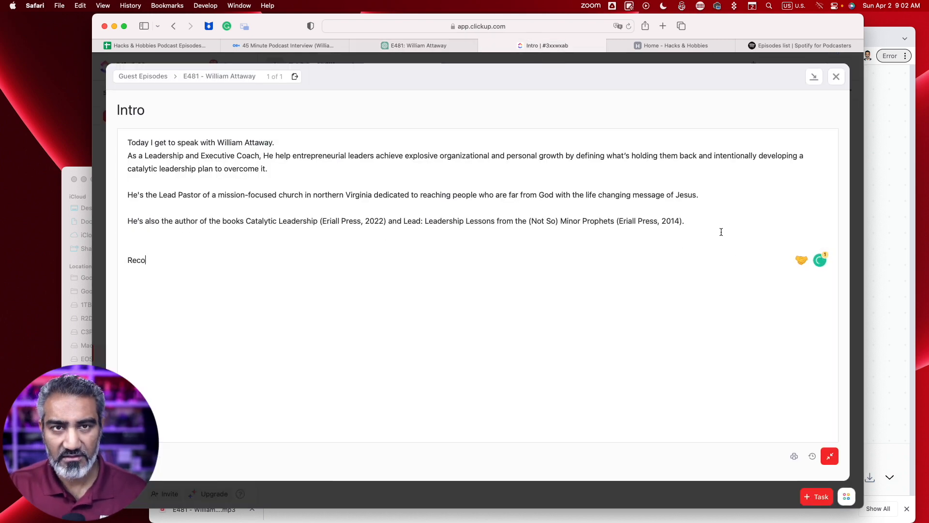
pyautogui.write('rded ')
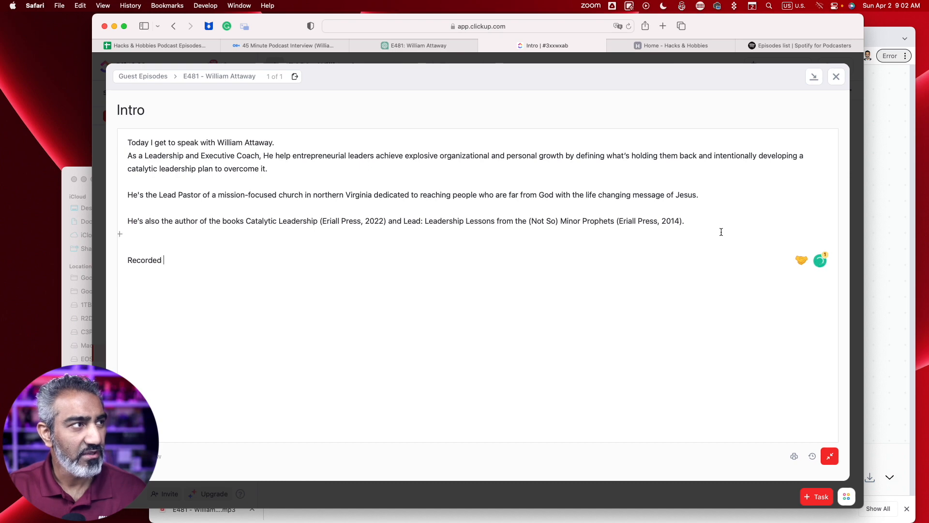
pyautogui.write('Intro:')
pyautogui.press('Return')
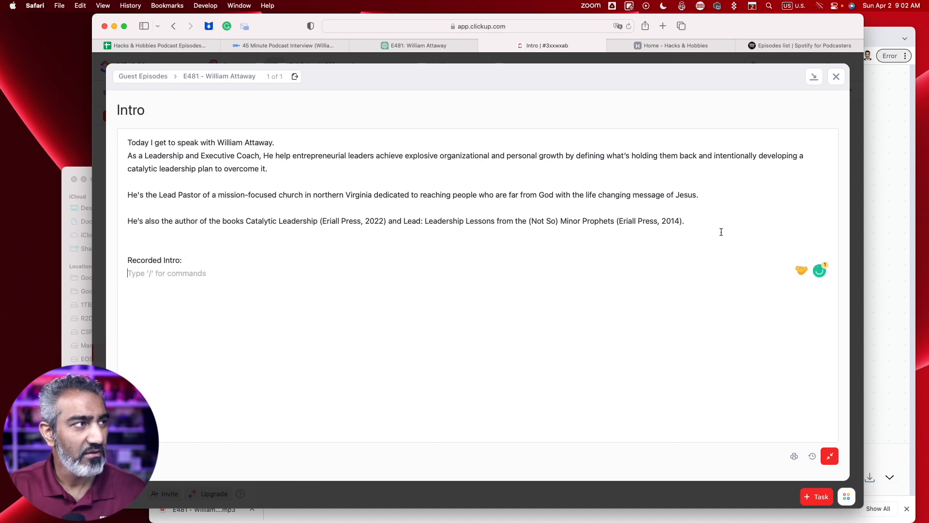
pyautogui.press('super+v')
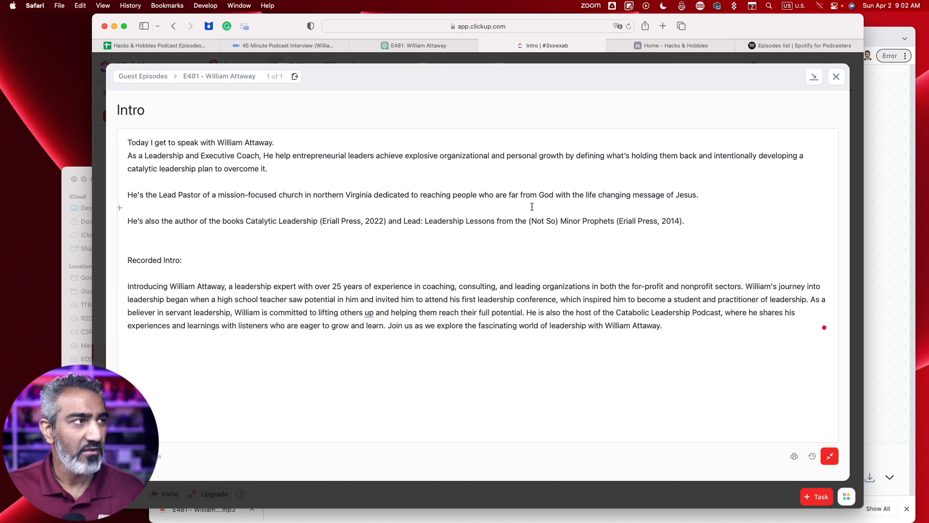
# Rename the heading to "Intro: to Record" and review the pasted paragraph
pyautogui.doubleClick(149, 256)
pyautogui.press('BackSpace')
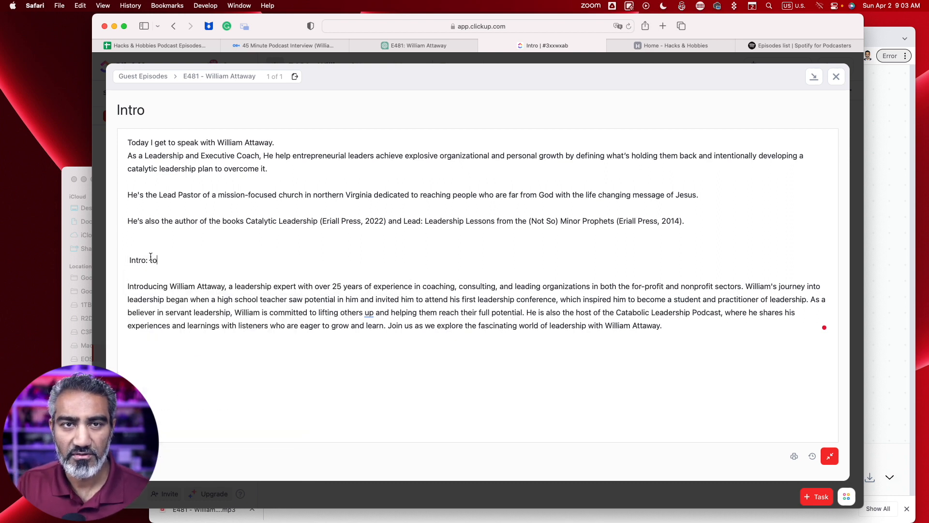
pyautogui.write('to Record')
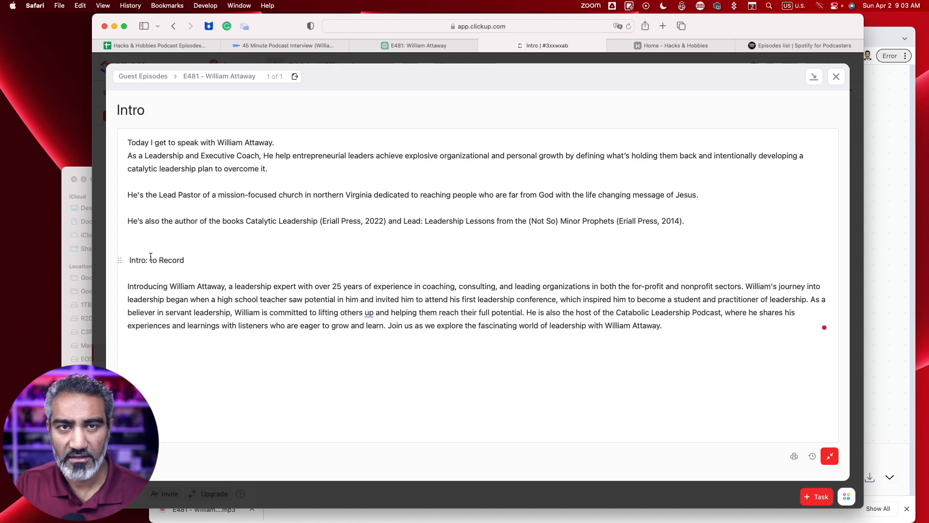
pyautogui.press('super+equal')
pyautogui.press('super+equal')
pyautogui.press('super+equal')
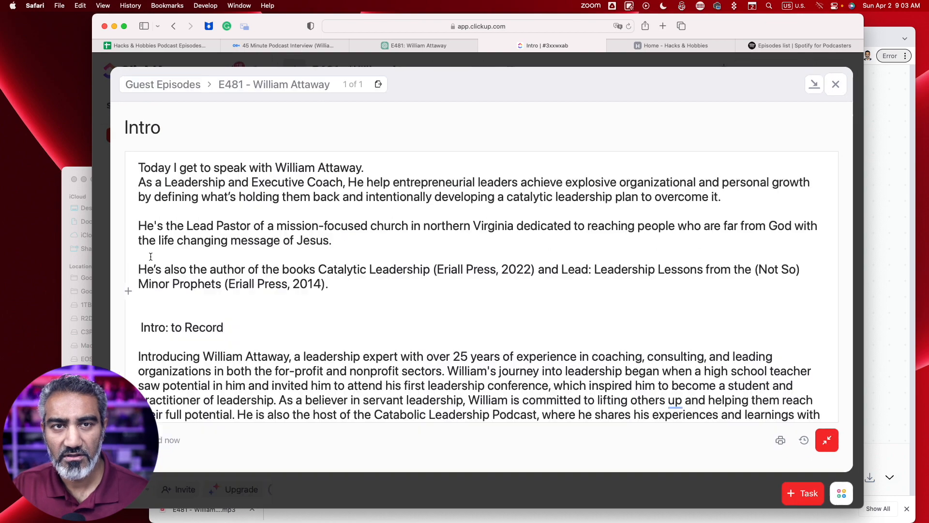
pyautogui.press('super+minus')
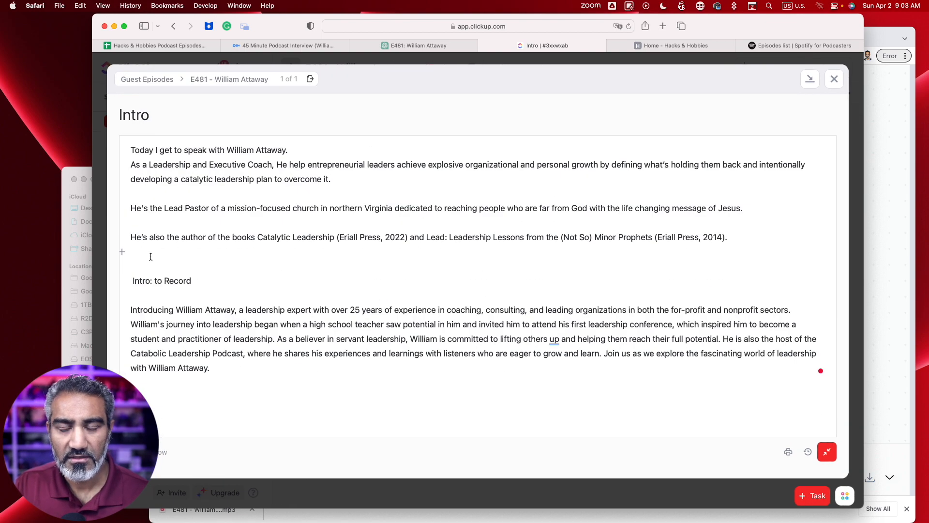
pyautogui.moveTo(227, 378); pyautogui.dragTo(114, 309)
pyautogui.click(196, 319)
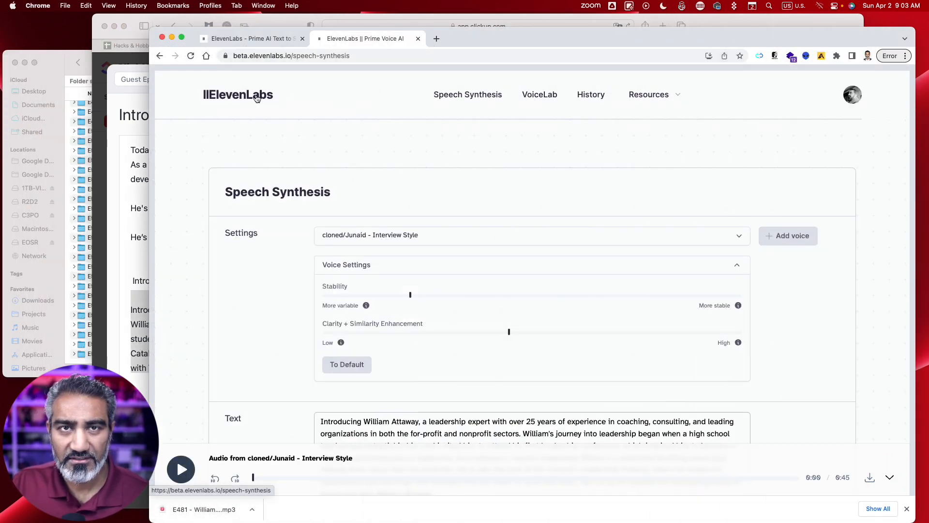
# Close the duplicate ElevenLabs page and keep the interview-style cloned voice selected
pyautogui.keyDown('super'); pyautogui.click(256, 98); pyautogui.keyUp('super')
pyautogui.click(474, 39)
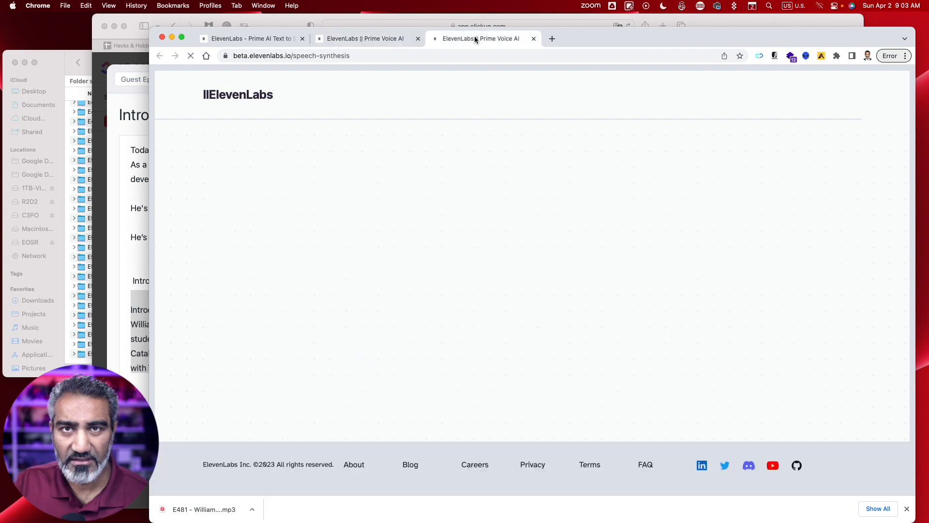
pyautogui.click(533, 38)
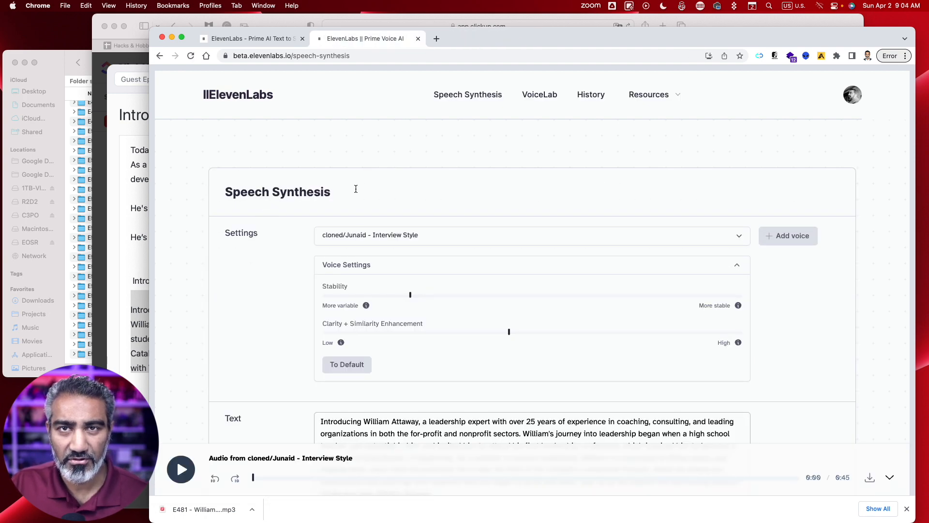
pyautogui.click(363, 235)
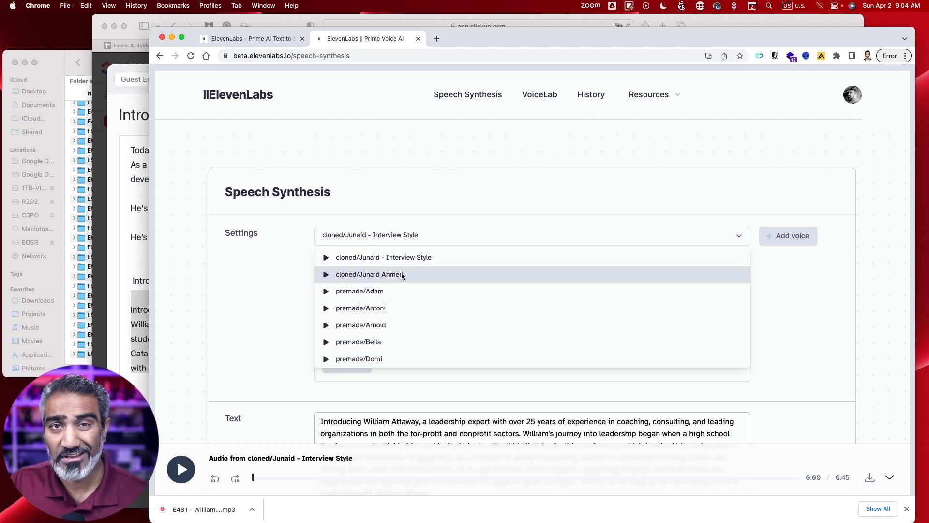
pyautogui.click(424, 193)
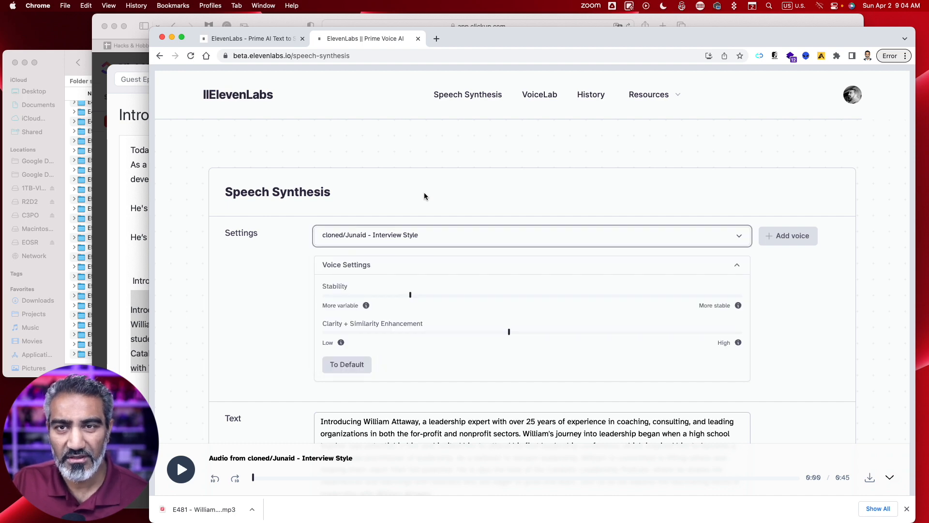
# Set voice Stability to 22% and select the intro in the Text box
pyautogui.scroll(-4, 421, 193)
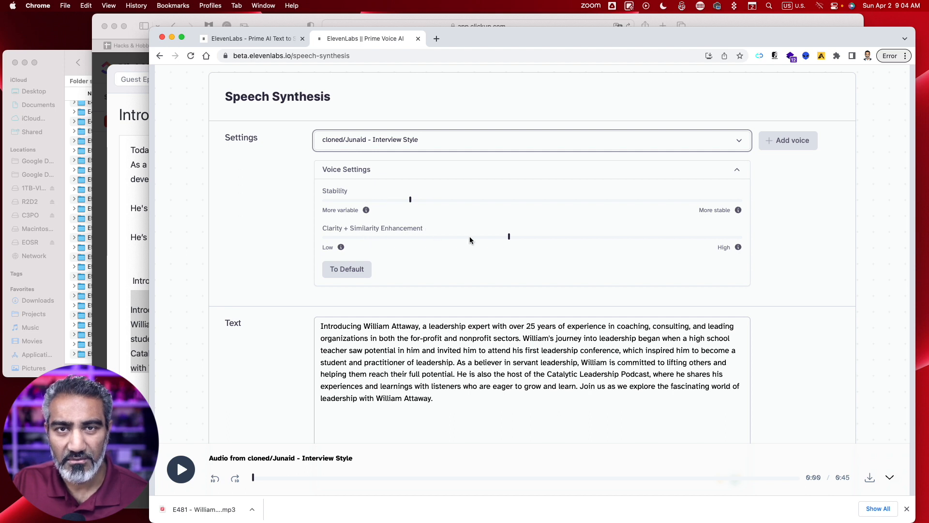
pyautogui.moveTo(509, 240)
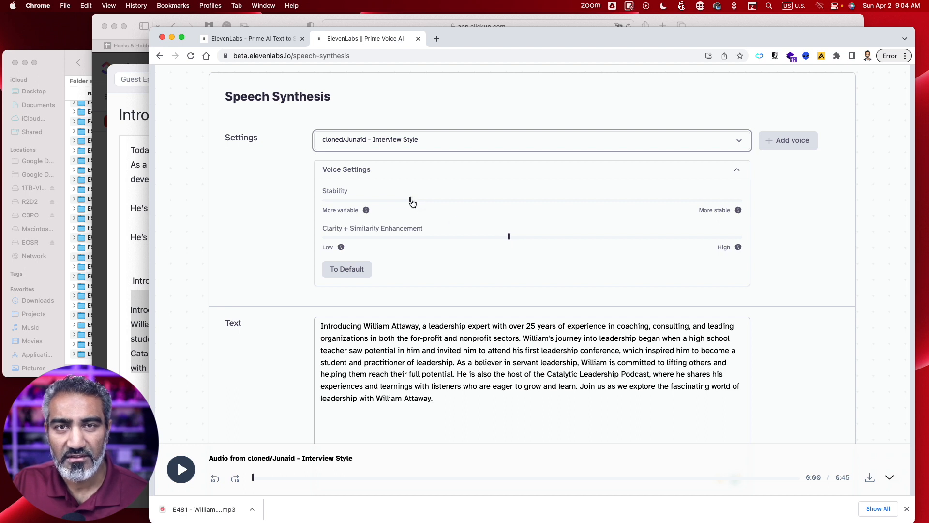
pyautogui.moveTo(411, 203); pyautogui.dragTo(412, 204)
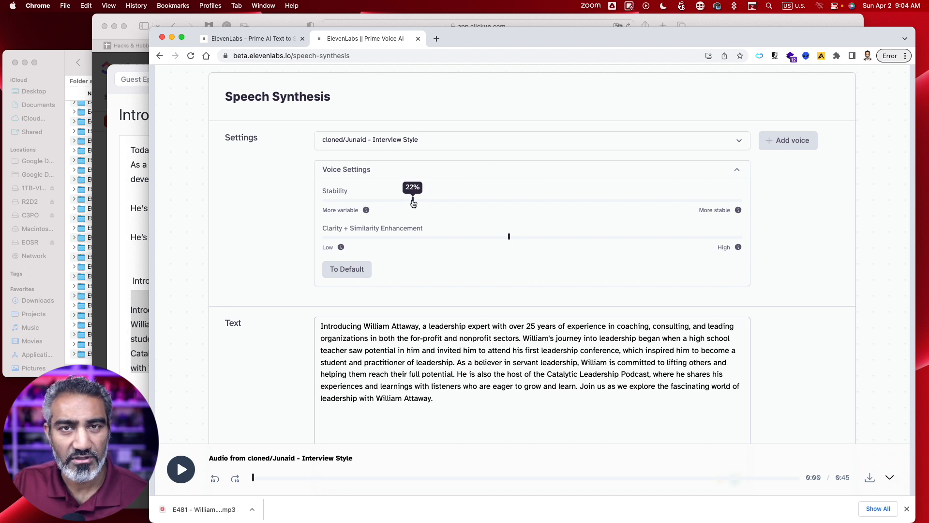
pyautogui.scroll(-5, 413, 203)
pyautogui.moveTo(437, 256); pyautogui.dragTo(328, 173)
pyautogui.scroll(1, 297, 203)
pyautogui.scroll(-2, 296, 206)
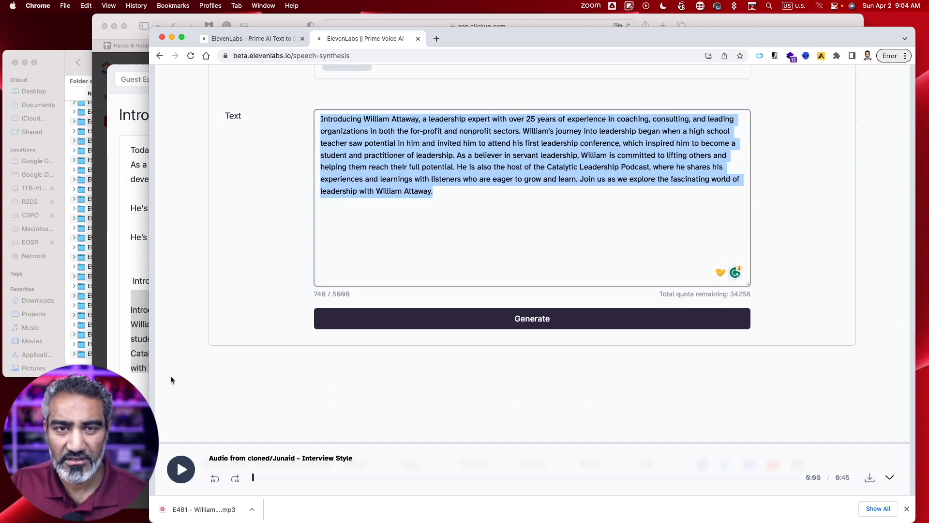
# Preview the intro audio to 0:10, then select E481 - William Attaway - Intro.mp3 in Finder
pyautogui.click(182, 469)
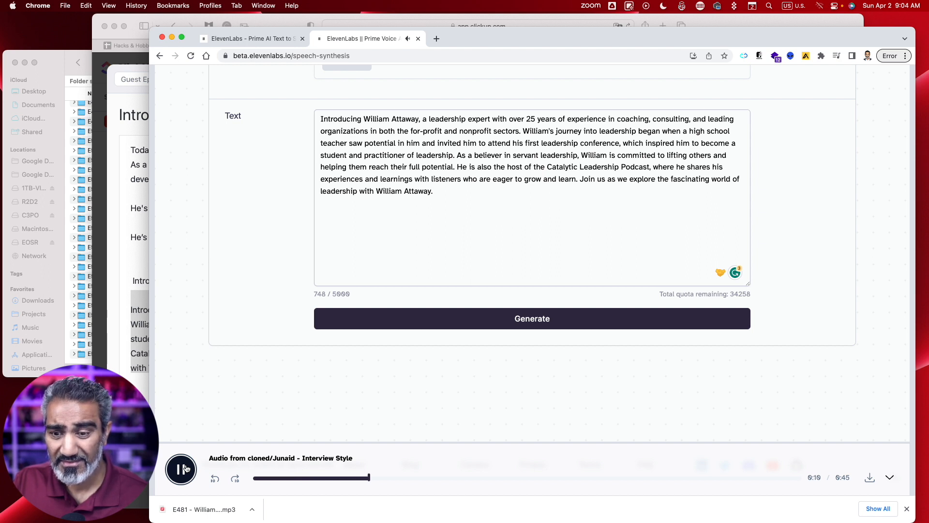
pyautogui.click(185, 469)
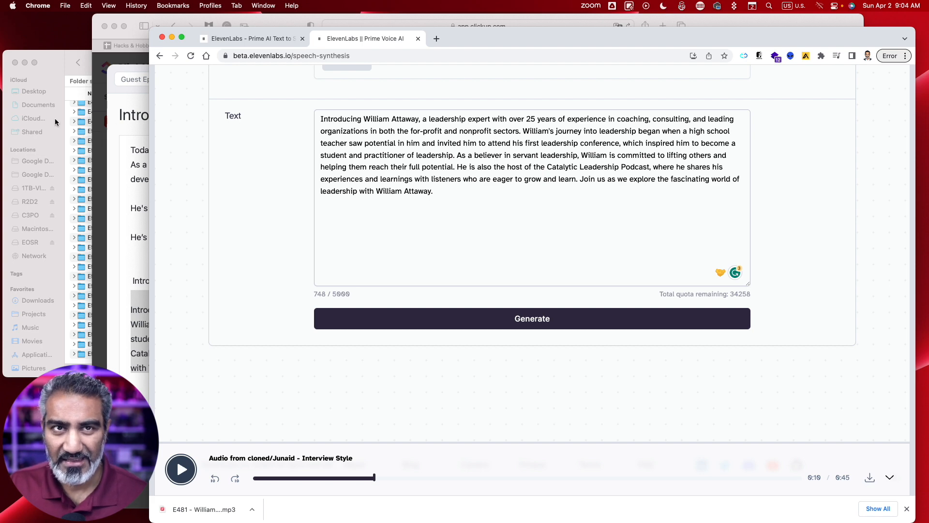
pyautogui.click(56, 62)
pyautogui.scroll(5, 124, 164)
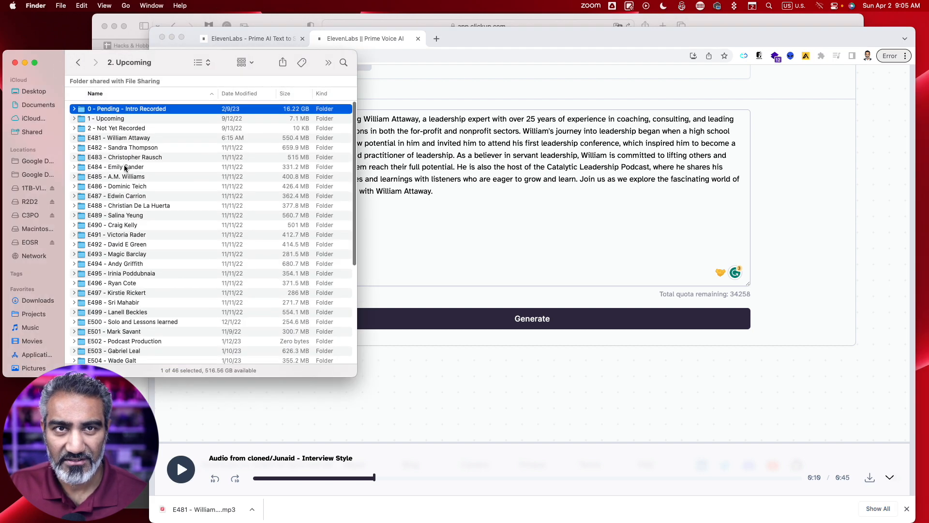
pyautogui.click(136, 136)
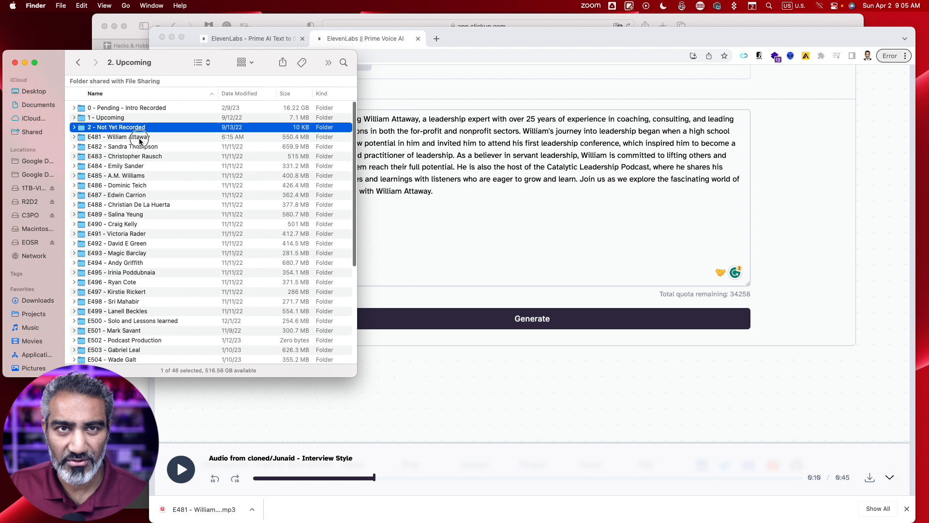
pyautogui.press('Right')
pyautogui.click(225, 146)
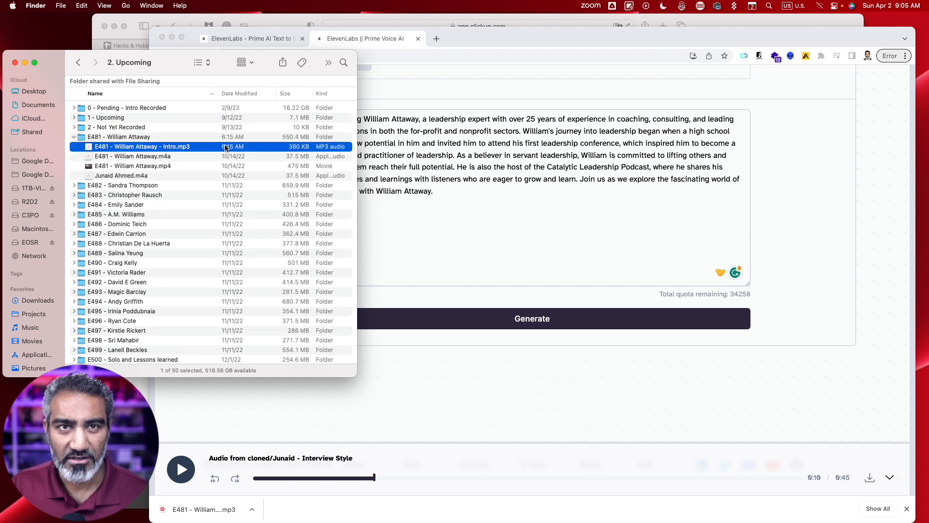